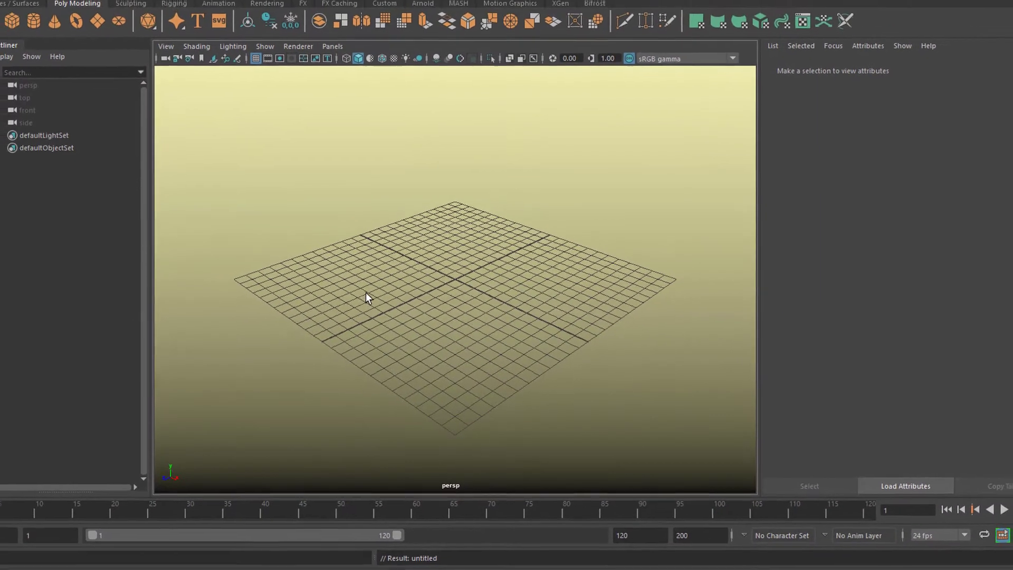
# - Create a polygon plane, scale it up uniformly into a floor larger than the grid, and hide the viewport grid
pyautogui.click(97, 21)
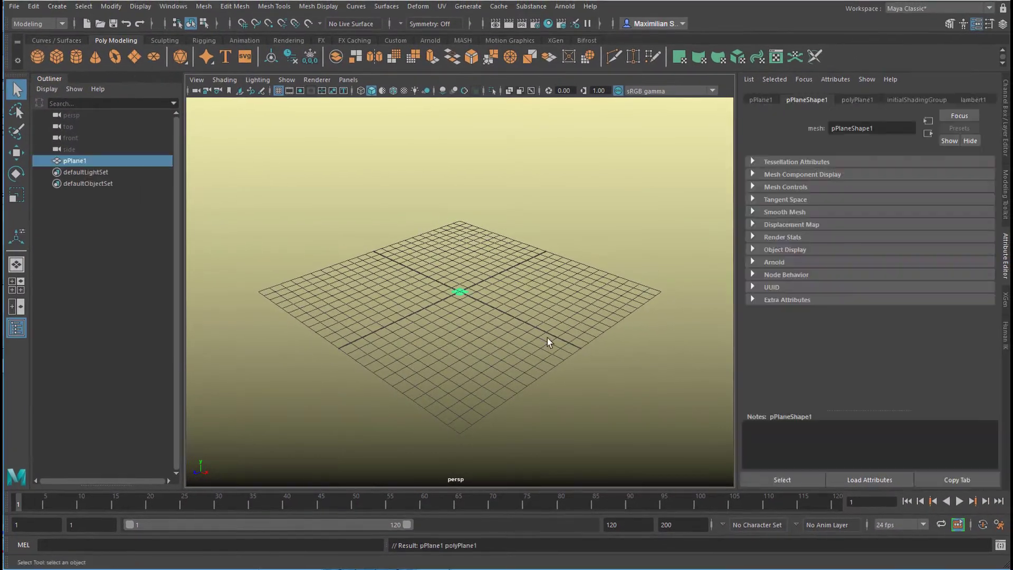
pyautogui.press('r')
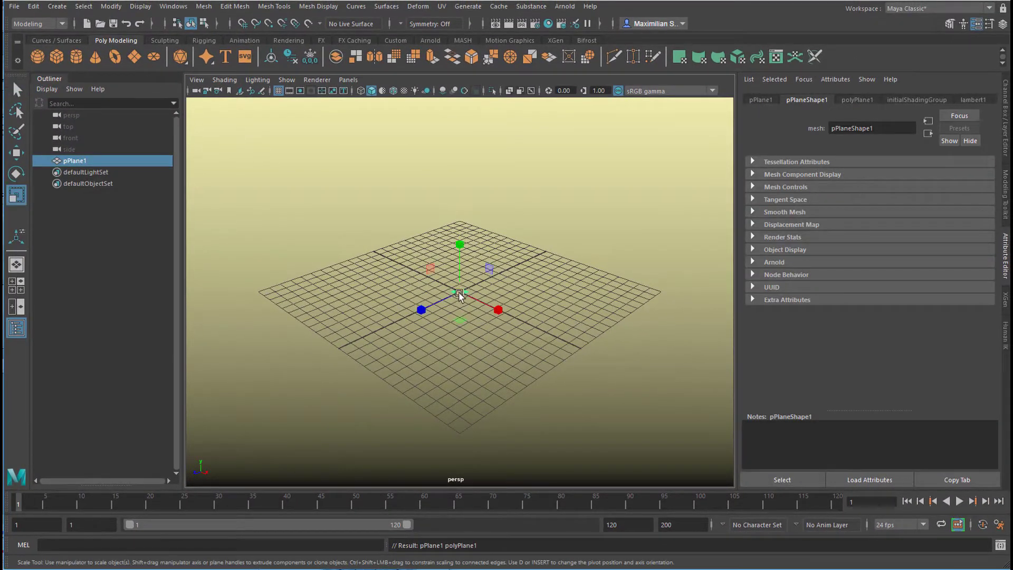
pyautogui.moveTo(459, 294); pyautogui.dragTo(542, 313)
pyautogui.click(279, 91)
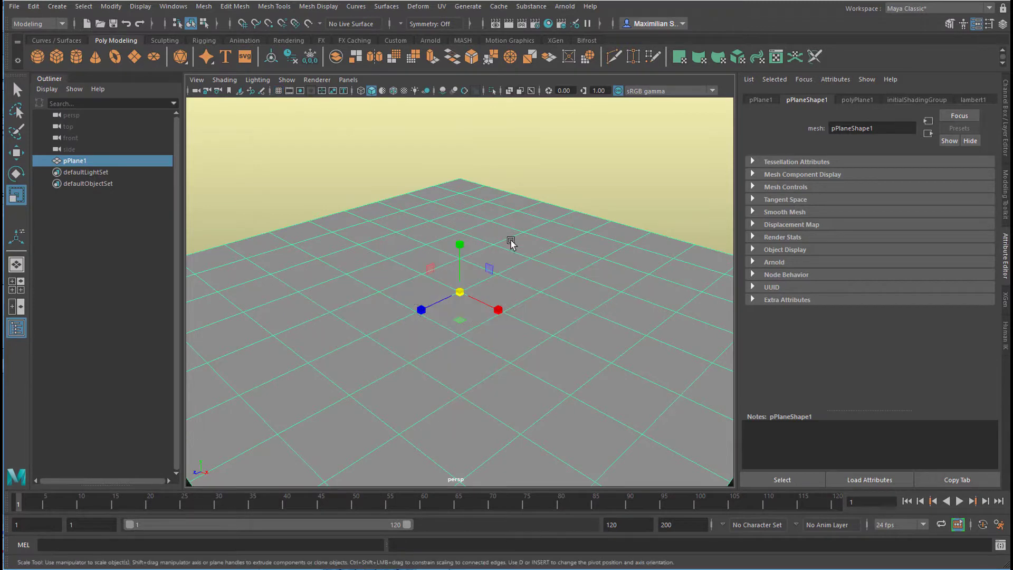
# - Assign a new Arnold aiStandardSurface material to the floor plane
pyautogui.rightClick(480, 220)
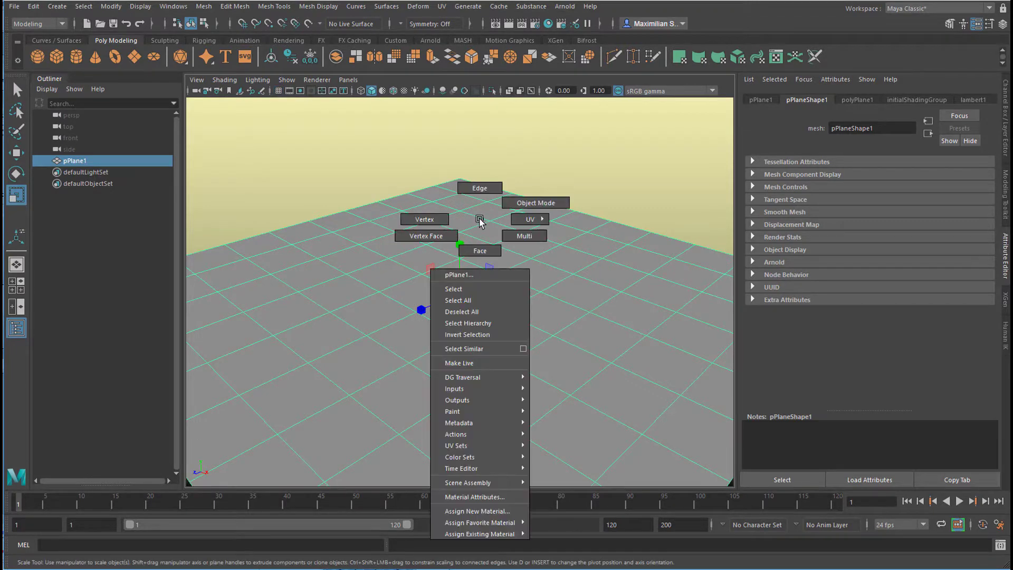
pyautogui.click(500, 509)
pyautogui.click(234, 269)
pyautogui.click(339, 373)
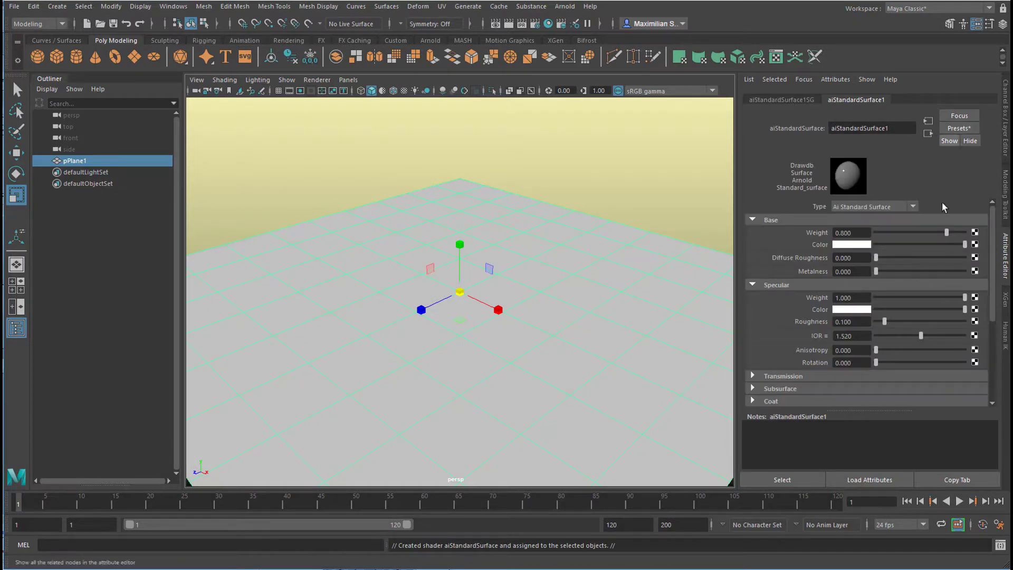
# - Map a Grid texture with black lines and white filler to the floor material's base color, with textures displayed in the viewport
pyautogui.click(976, 245)
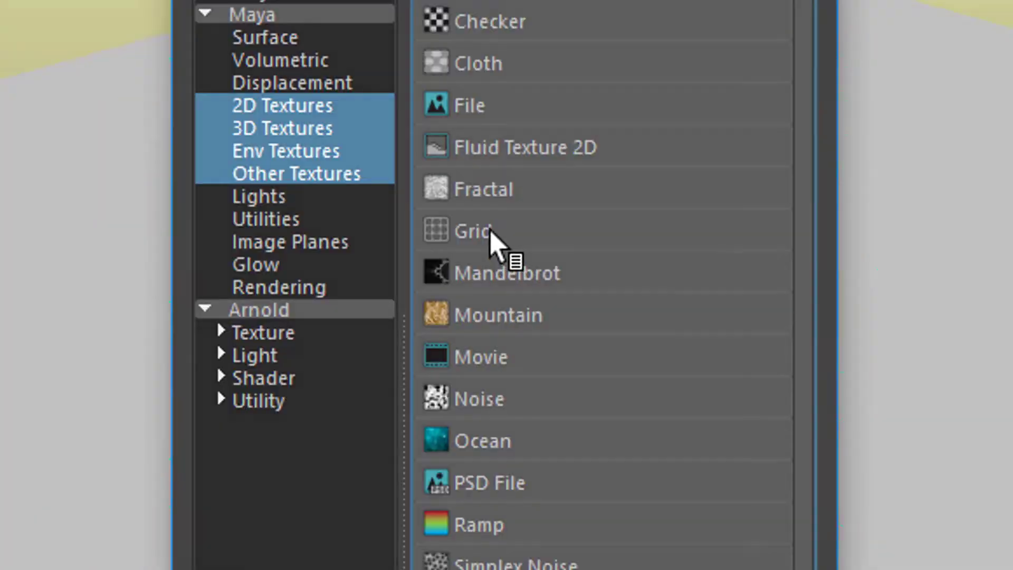
pyautogui.click(490, 232)
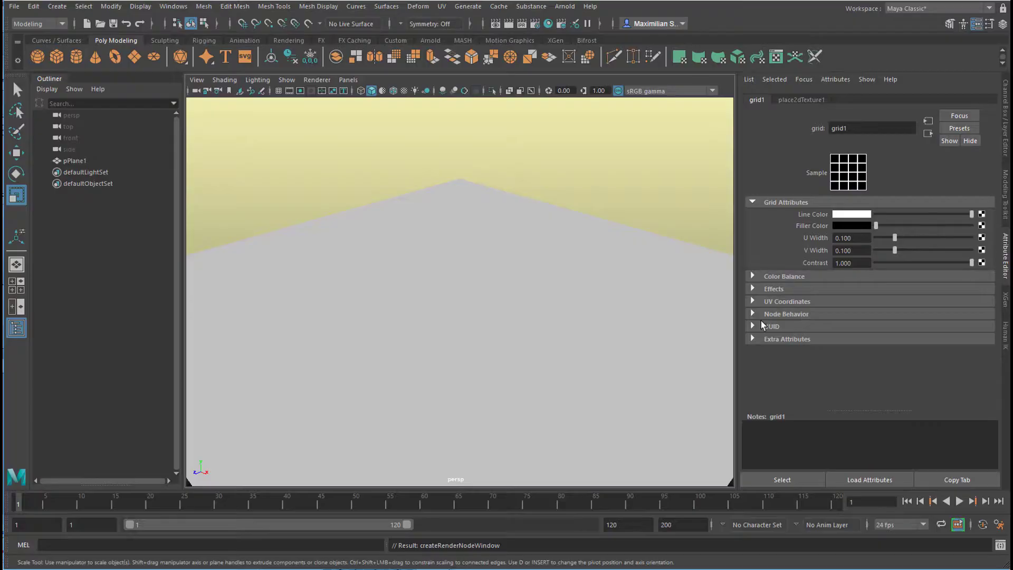
pyautogui.click(404, 91)
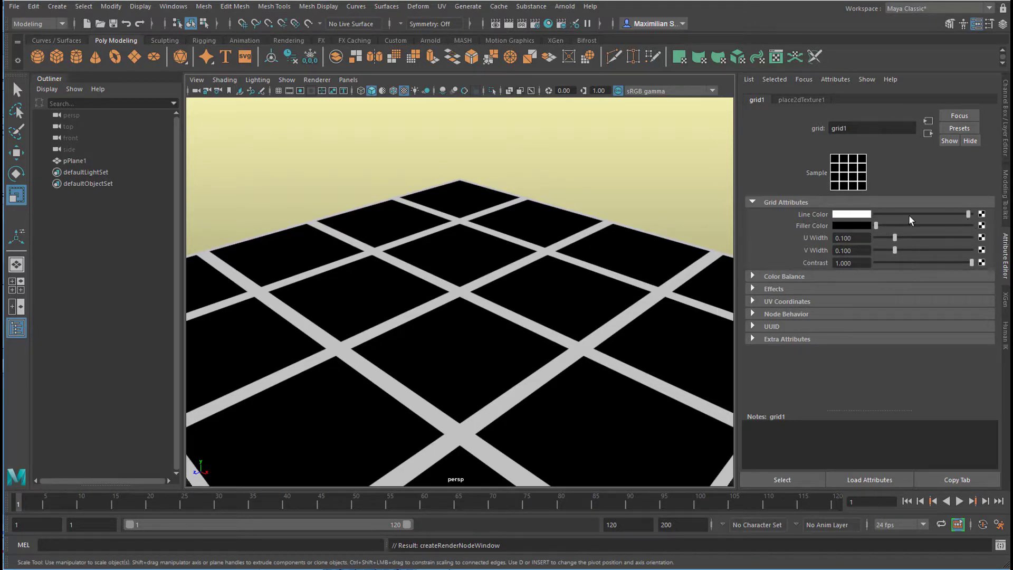
pyautogui.moveTo(909, 216); pyautogui.dragTo(1000, 228)
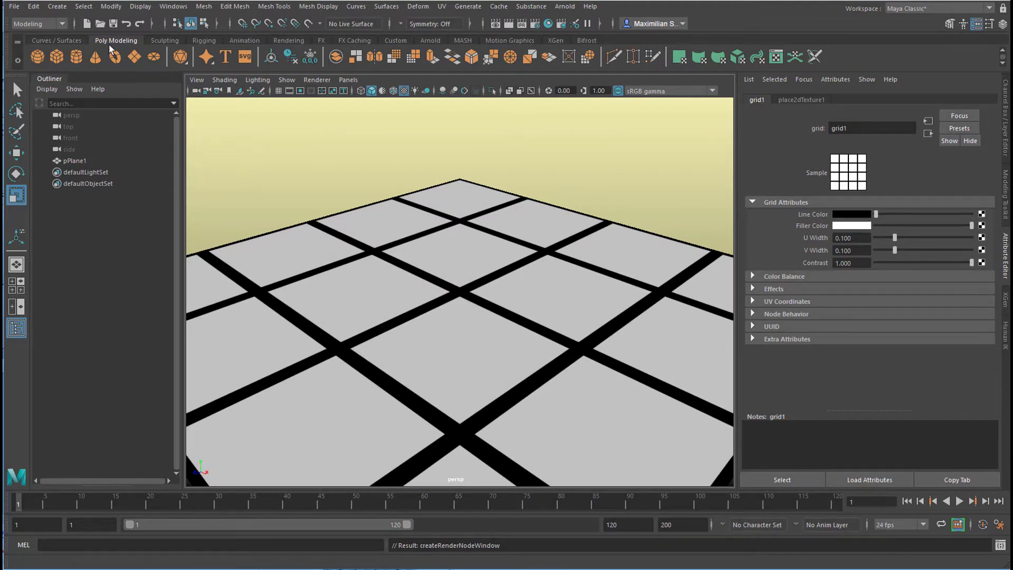
# - Create a NURBS torus at the origin and scale it uniformly to about 5.86
pyautogui.click(79, 40)
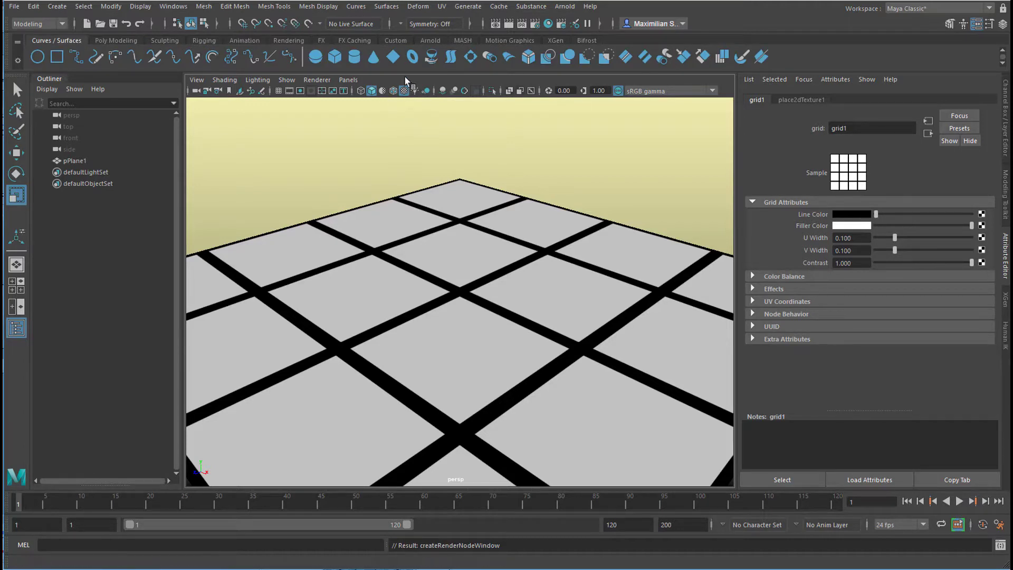
pyautogui.click(413, 57)
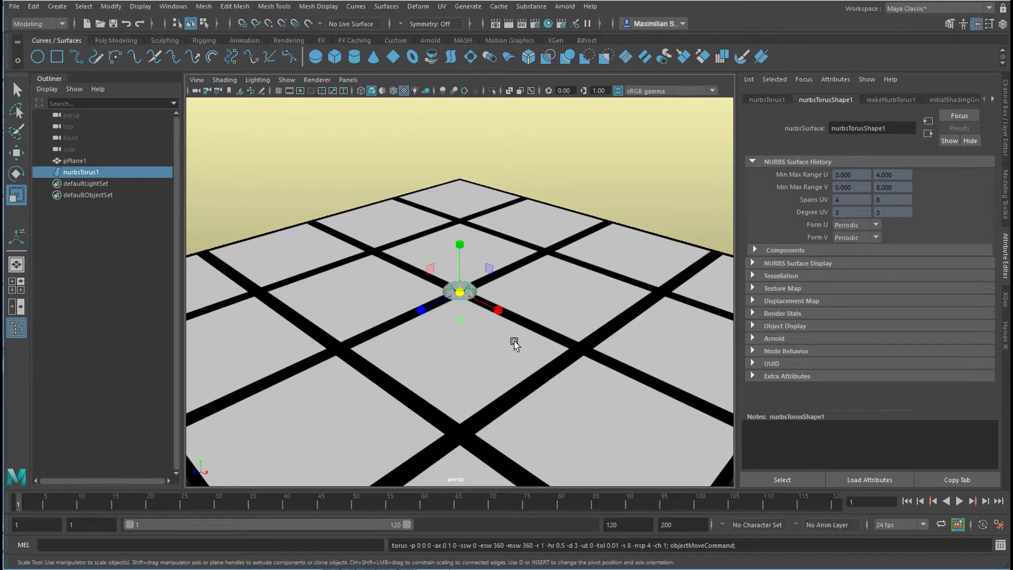
pyautogui.moveTo(462, 297); pyautogui.dragTo(522, 324)
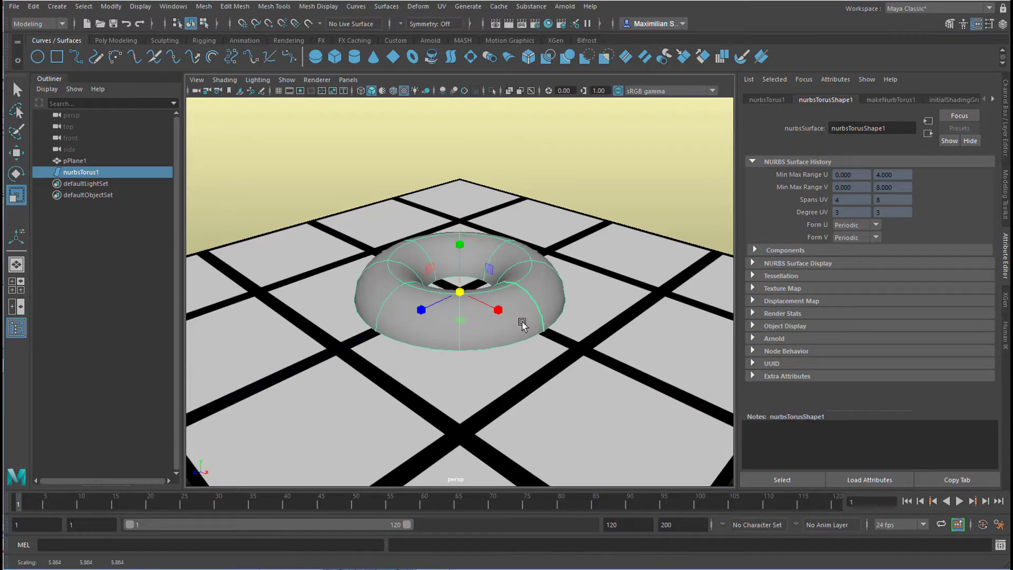
# - Set the torus's start sweep to about 104 to open its front, and raise it about 2.6 cm above the floor
pyautogui.click(892, 100)
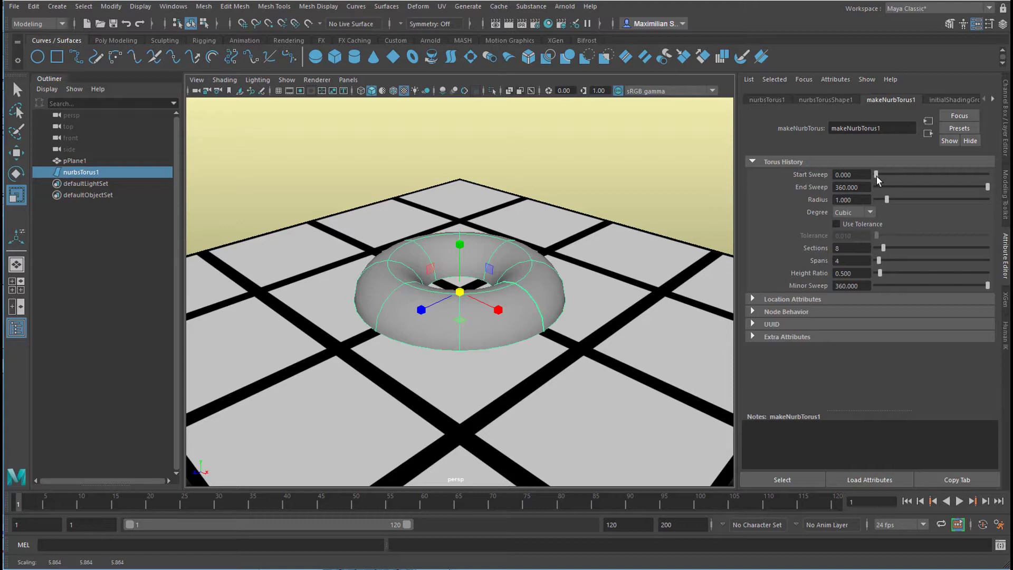
pyautogui.moveTo(876, 175); pyautogui.dragTo(908, 181)
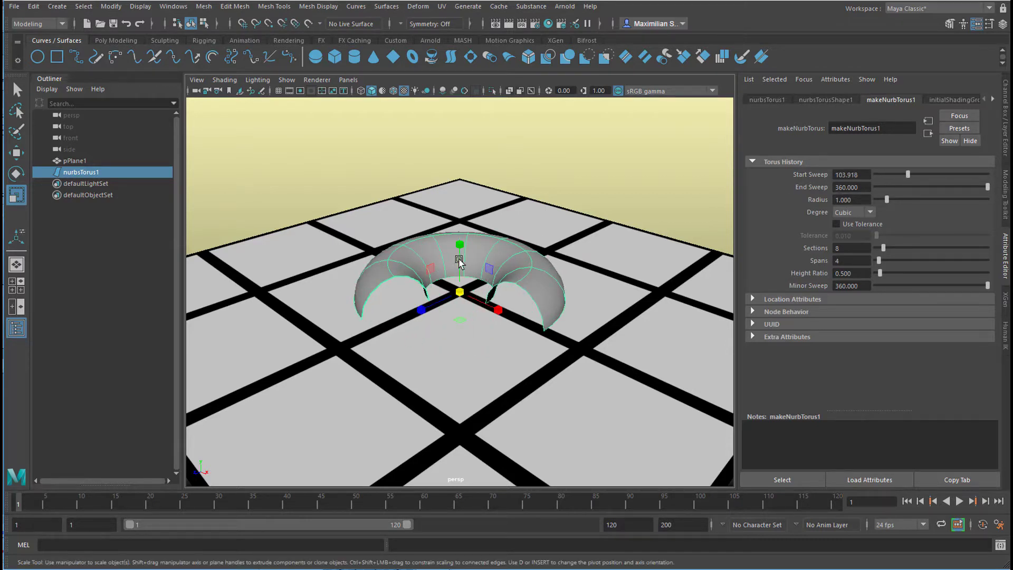
pyautogui.press('w')
pyautogui.moveTo(460, 244); pyautogui.dragTo(469, 216)
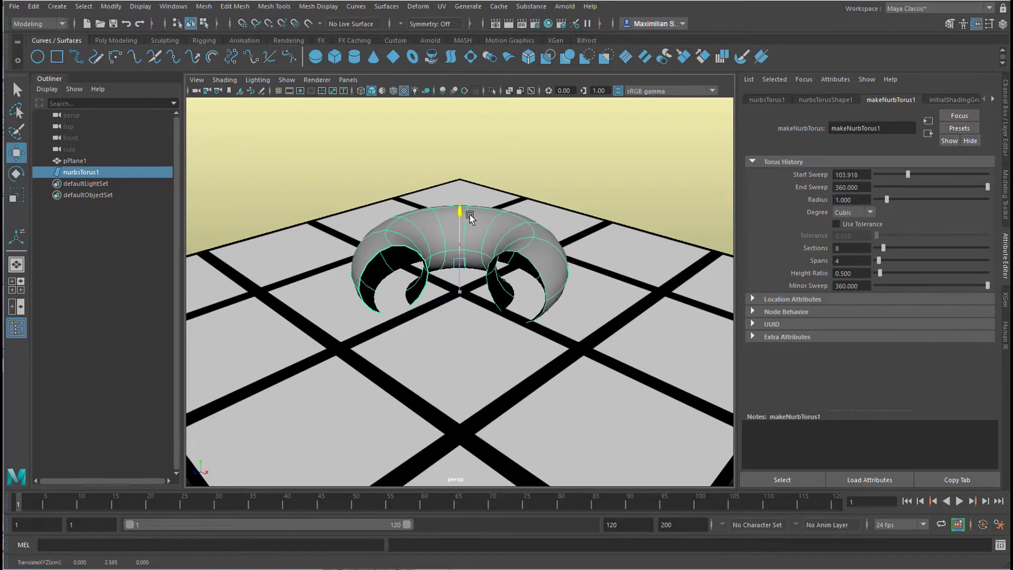
# - Assign a new Arnold aiStandardSurface material to the torus
pyautogui.rightClick(501, 226)
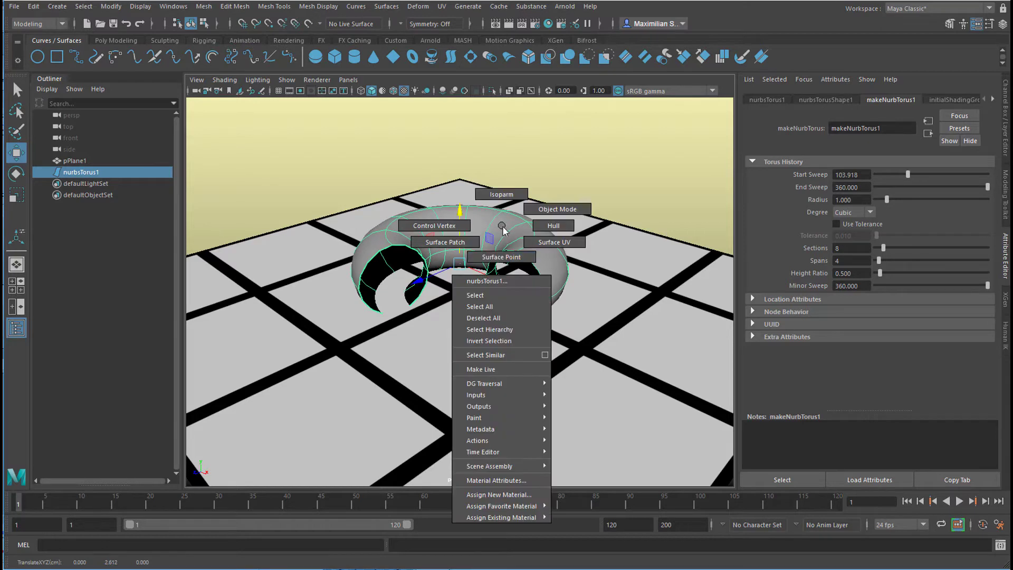
pyautogui.click(504, 494)
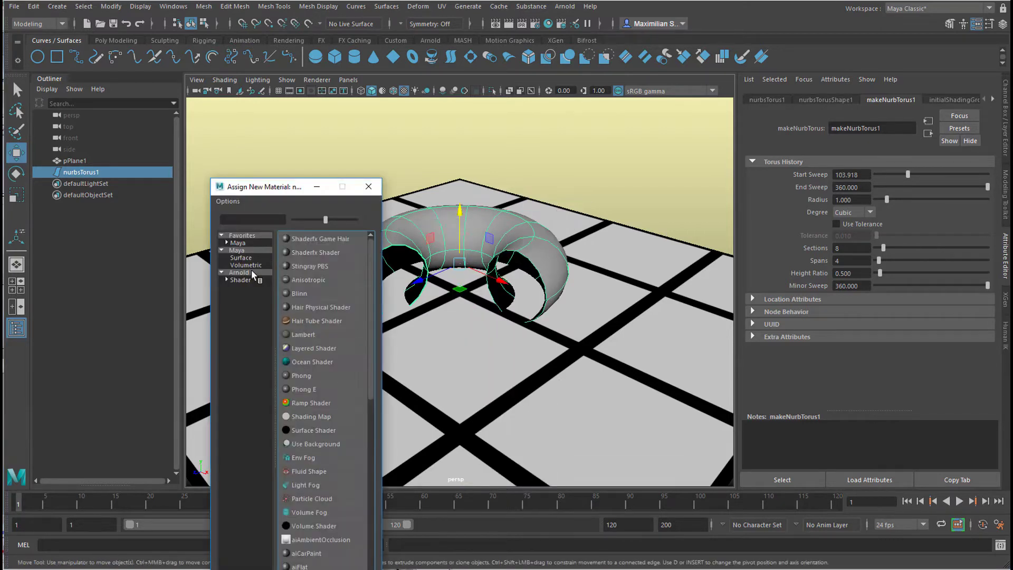
pyautogui.click(248, 273)
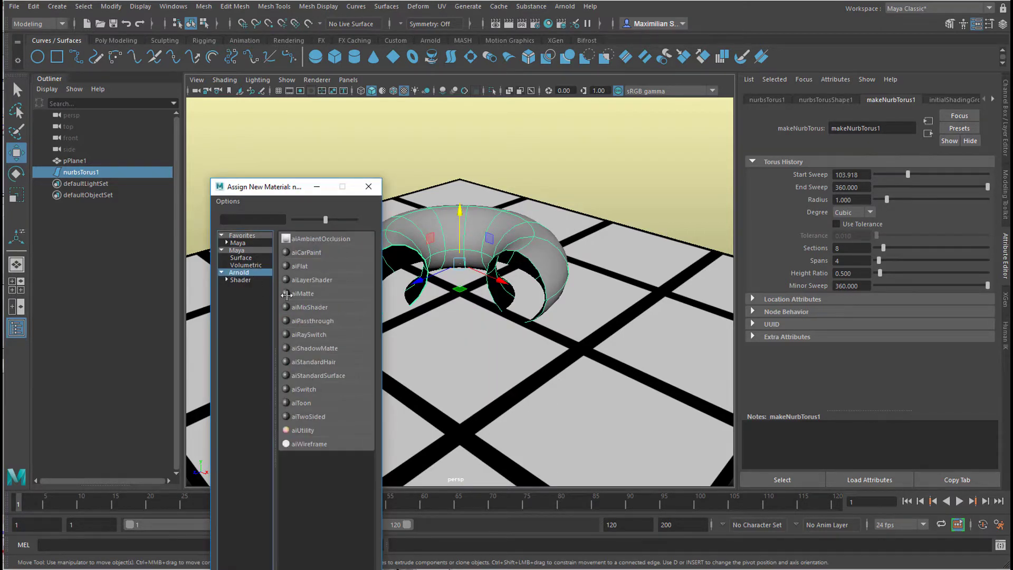
pyautogui.click(331, 375)
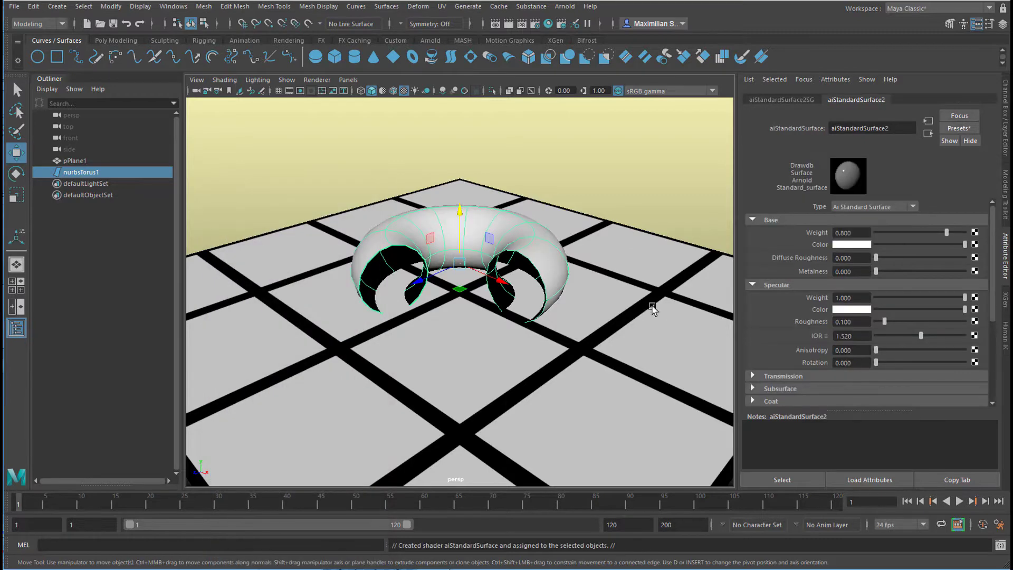
# - Replace the torus material's settings with the Gold preset
pyautogui.click(968, 126)
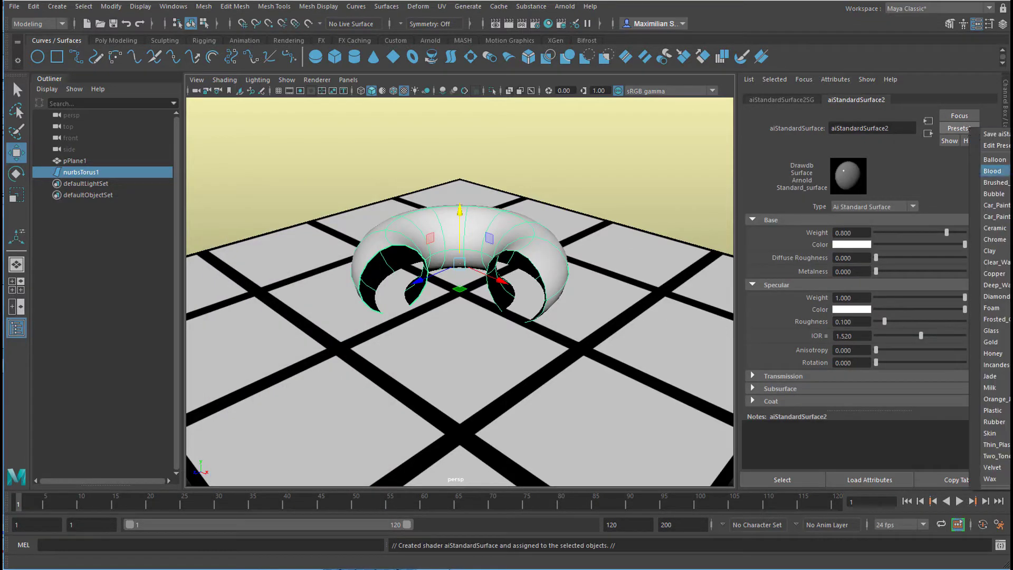
pyautogui.moveTo(1006, 217)
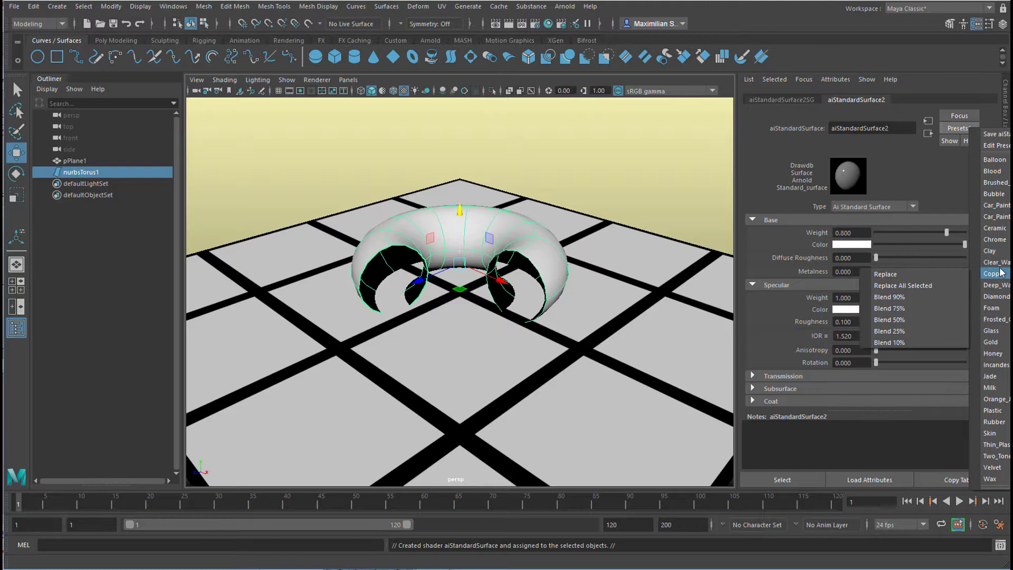
pyautogui.moveTo(992, 253)
pyautogui.moveTo(991, 344)
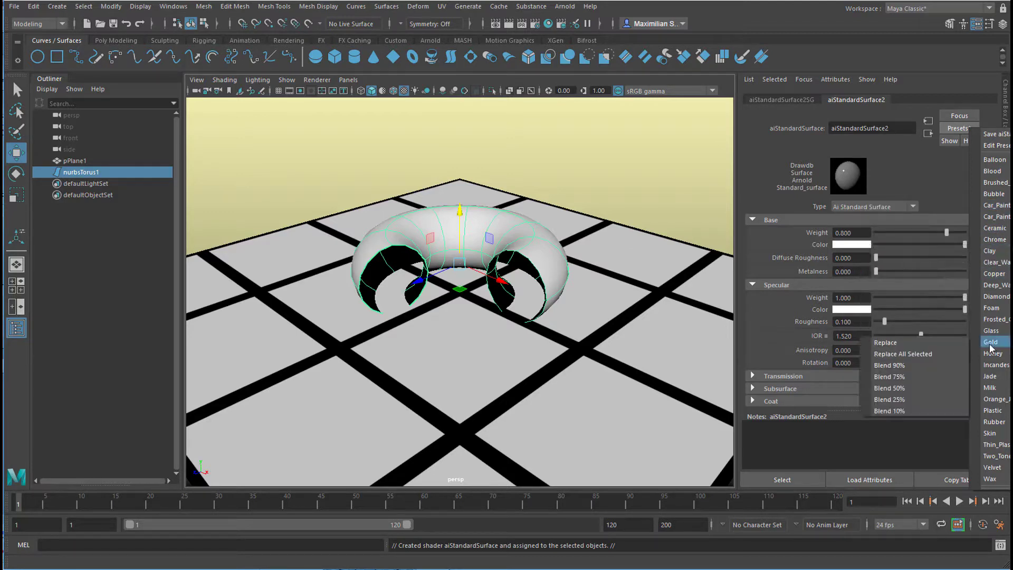
pyautogui.click(928, 342)
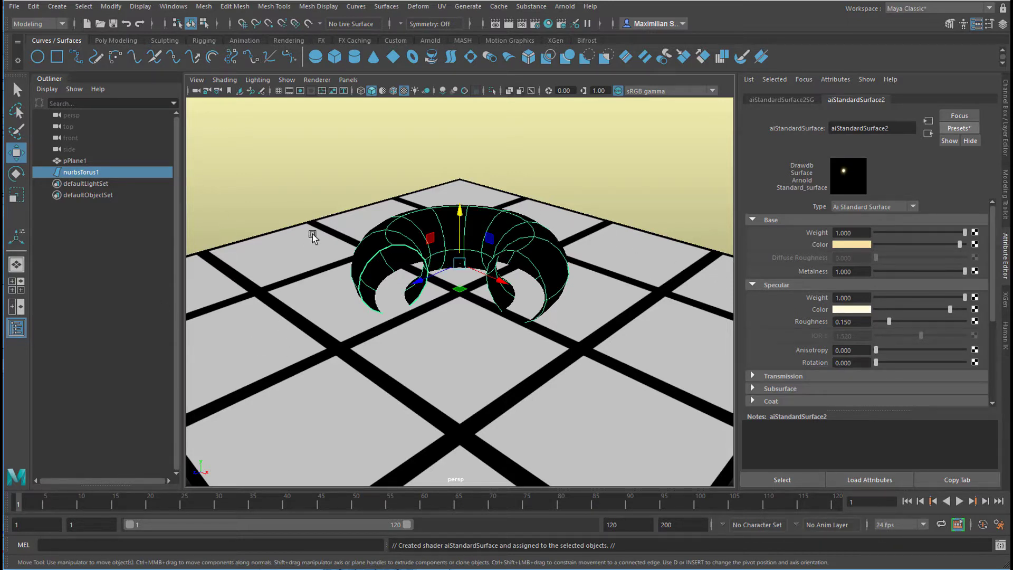
# - Create a NURBS sphere and move it about 13.57 cm along Z and about 4.18 cm up in Y
pyautogui.click(315, 57)
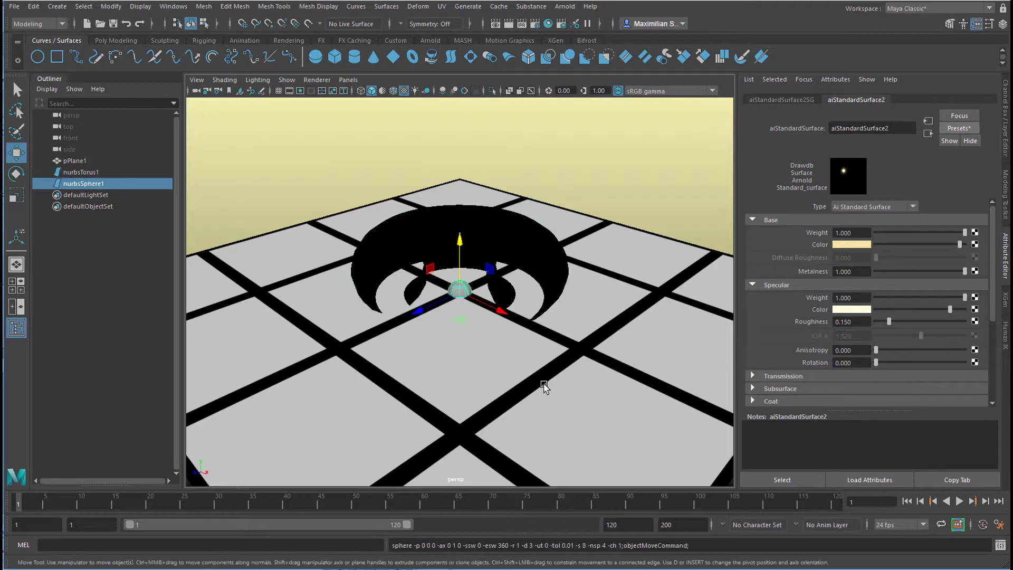
pyautogui.moveTo(419, 311); pyautogui.dragTo(259, 392)
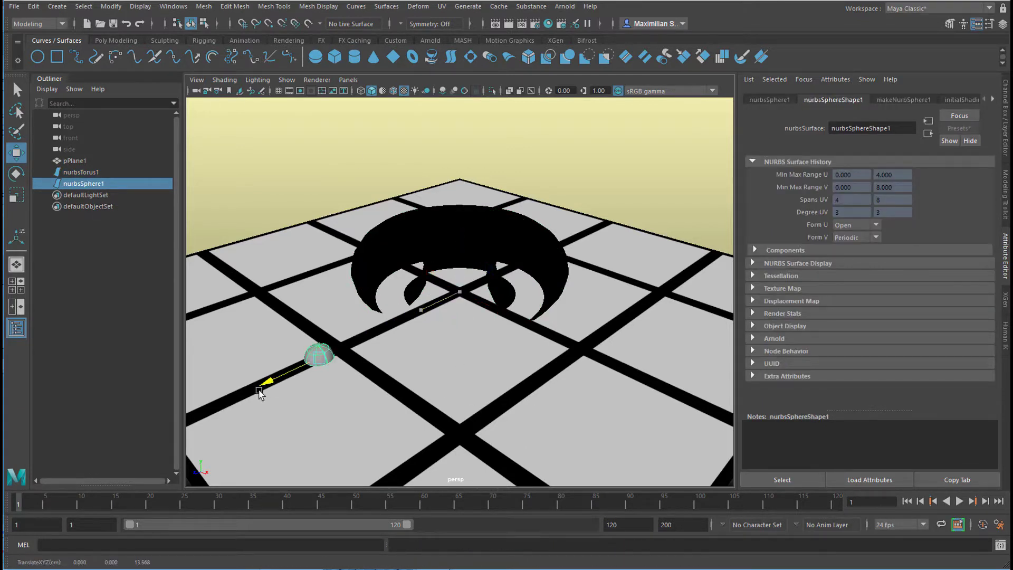
pyautogui.moveTo(314, 319); pyautogui.dragTo(321, 268)
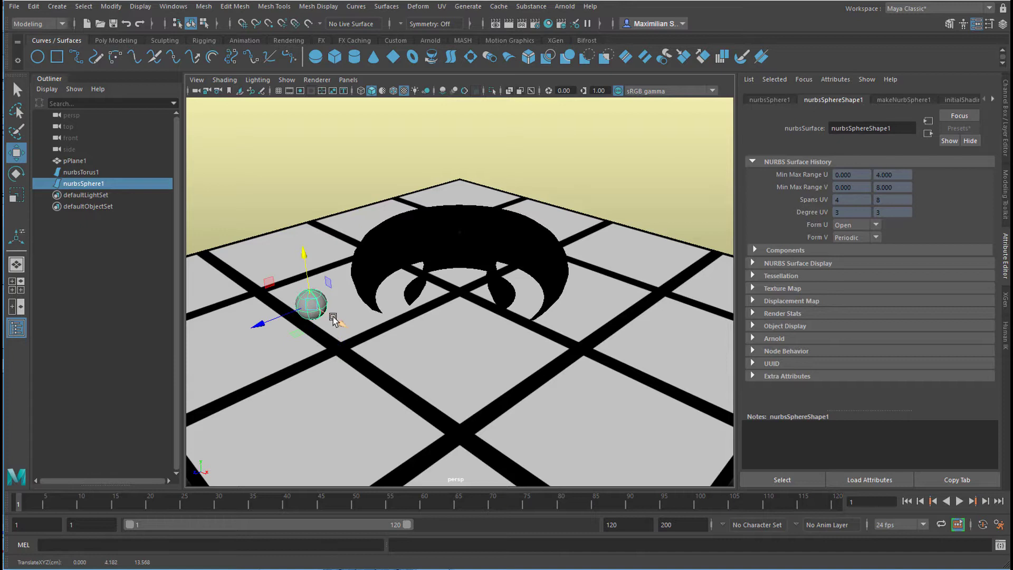
# - Assign a new Arnold aiStandardSurface material to the sphere and apply the Clay preset to it
pyautogui.moveTo(311, 304); pyautogui.dragTo(333, 551, button='right')
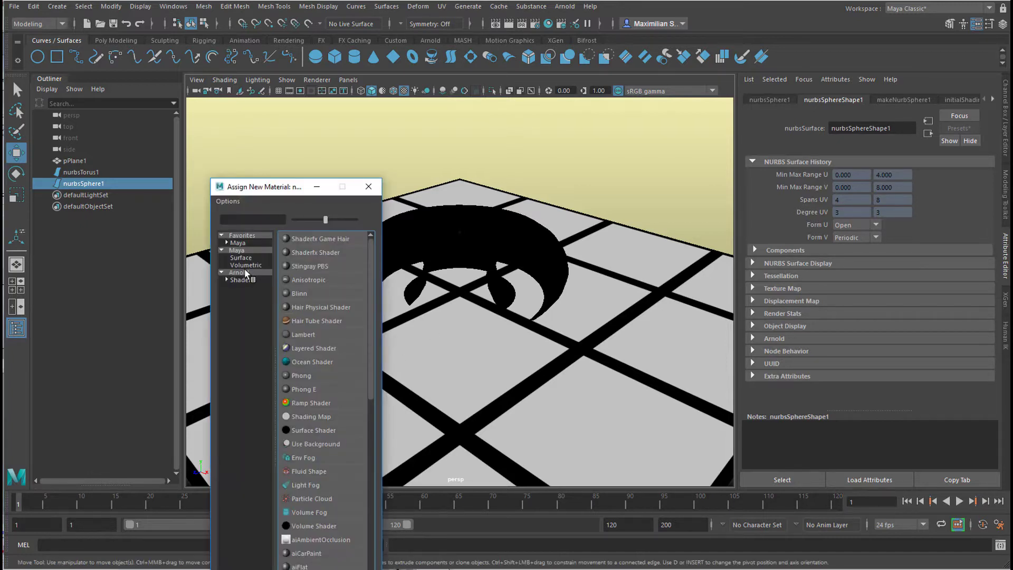
pyautogui.click(248, 271)
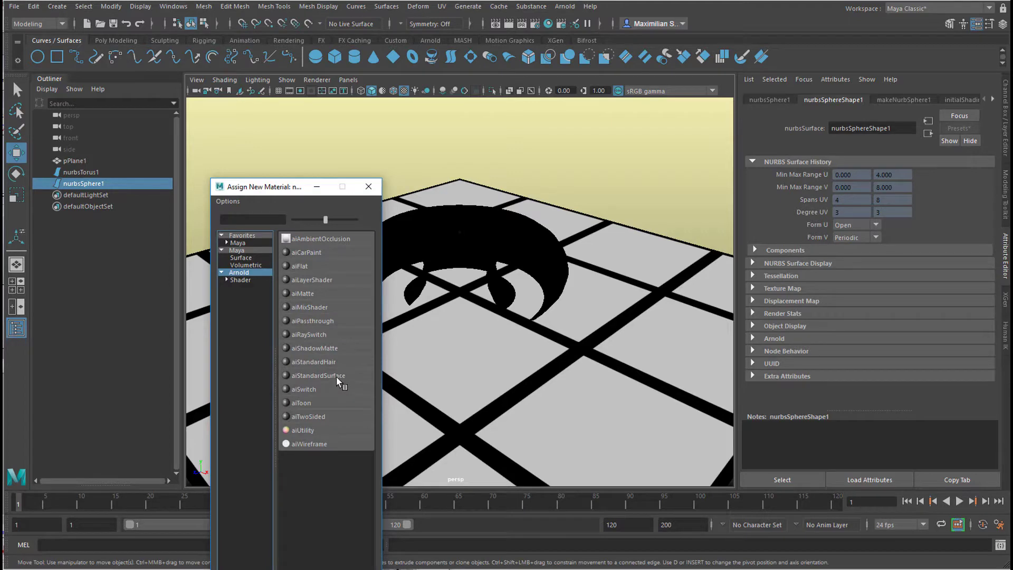
pyautogui.click(318, 375)
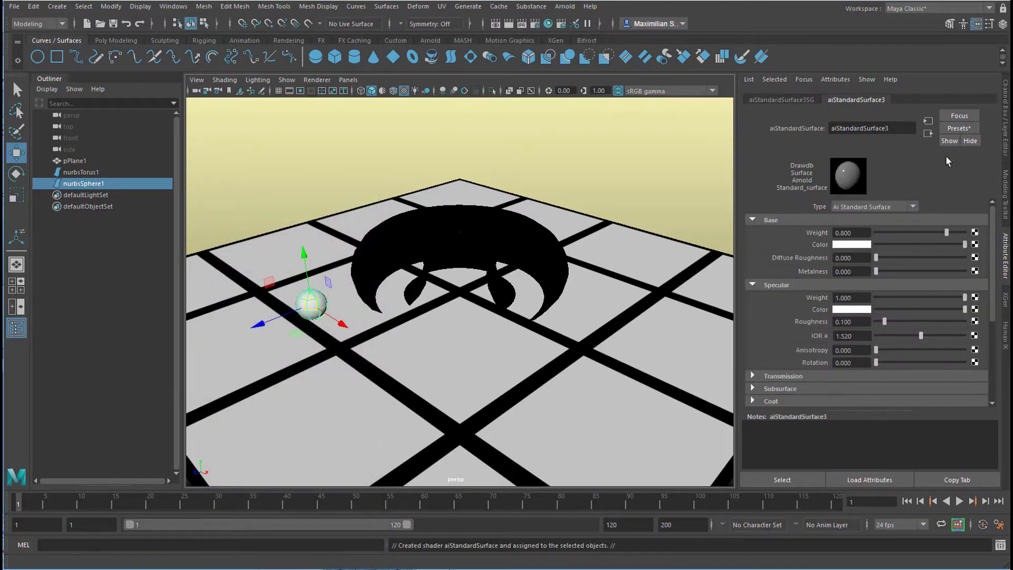
pyautogui.click(961, 130)
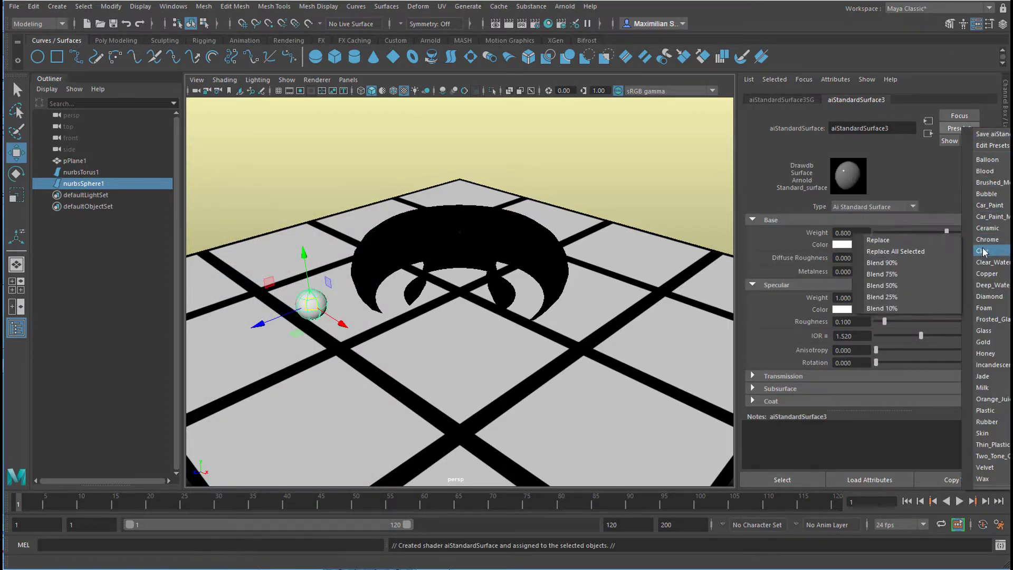
pyautogui.moveTo(982, 253)
pyautogui.click(922, 251)
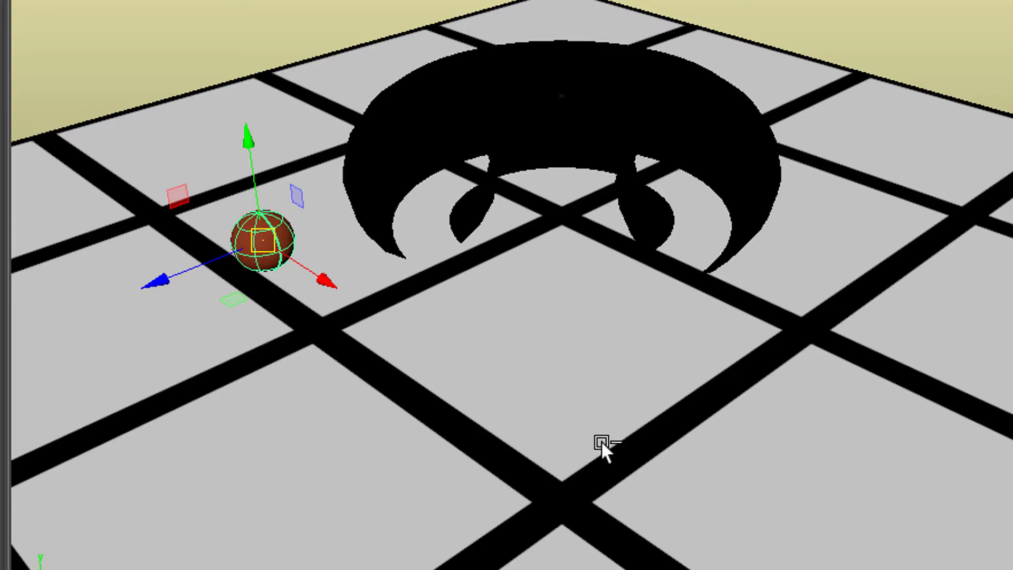
# - Duplicate the clay sphere, place the copy higher beside the torus's near opening, and scale it down to about two thirds
pyautogui.keyDown('shift'); pyautogui.moveTo(325, 282); pyautogui.dragTo(453, 378); pyautogui.keyUp('shift')
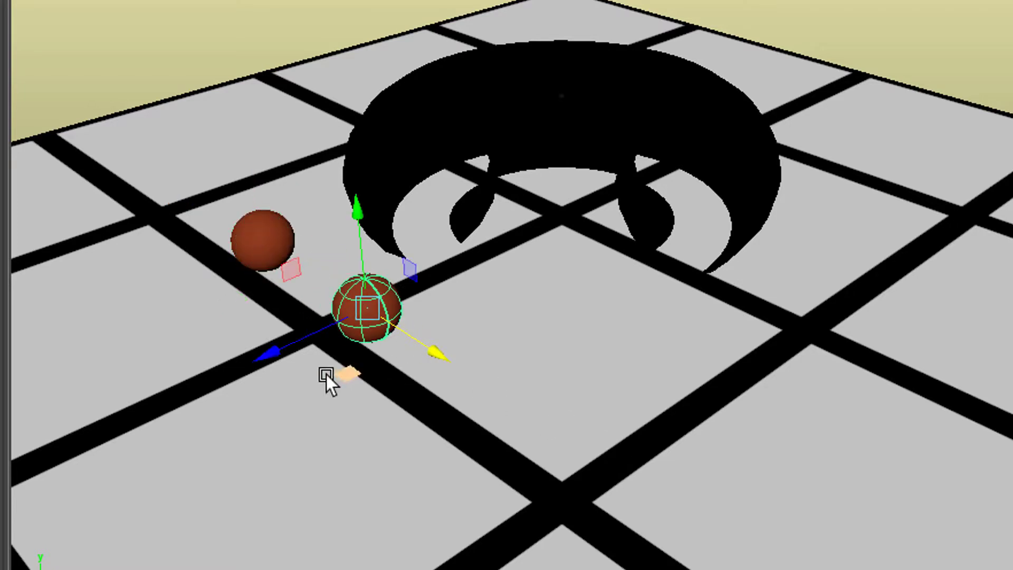
pyautogui.moveTo(257, 362); pyautogui.dragTo(305, 350)
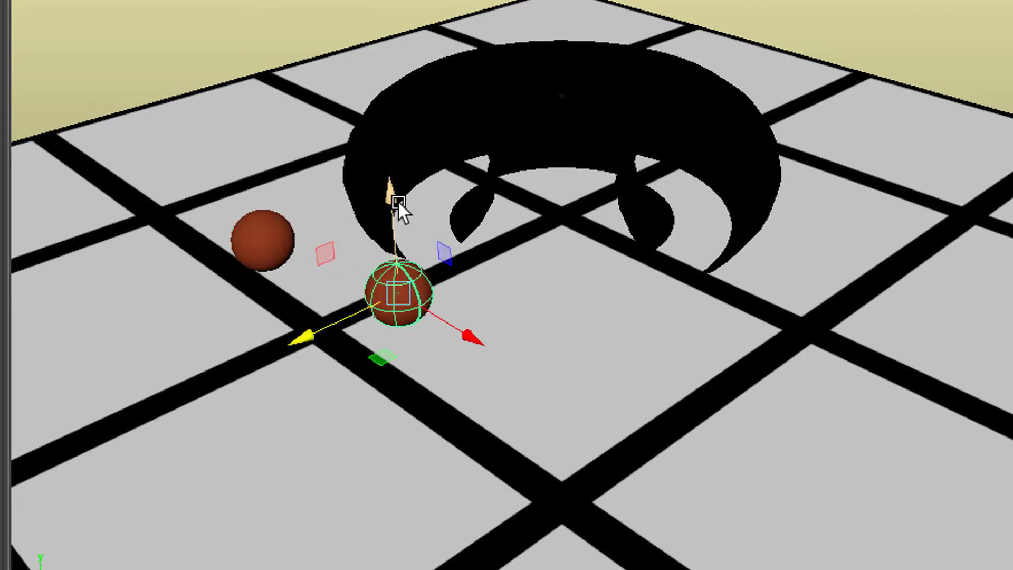
pyautogui.moveTo(397, 201); pyautogui.dragTo(424, 115)
pyautogui.press('r')
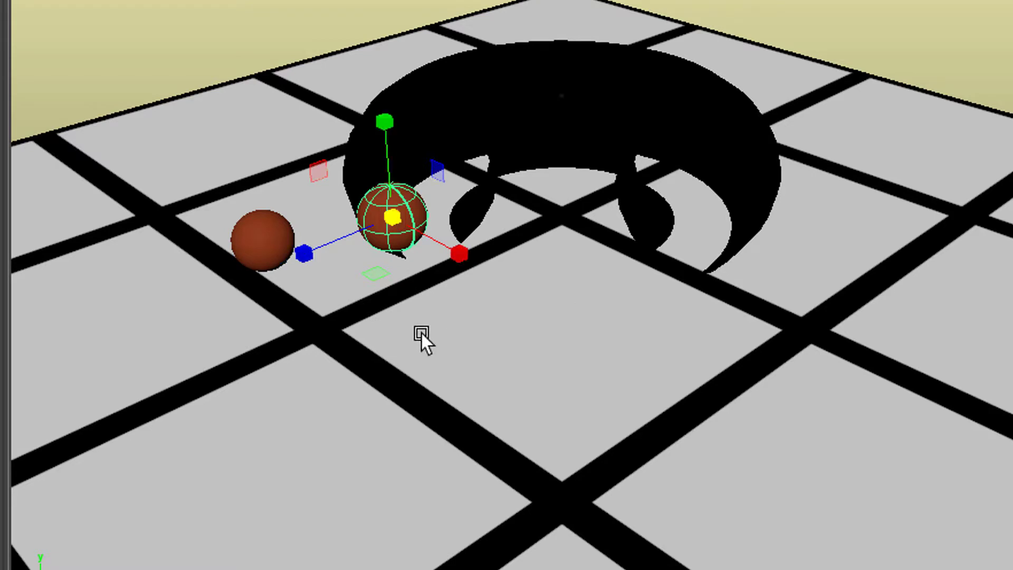
pyautogui.moveTo(396, 213); pyautogui.dragTo(376, 254)
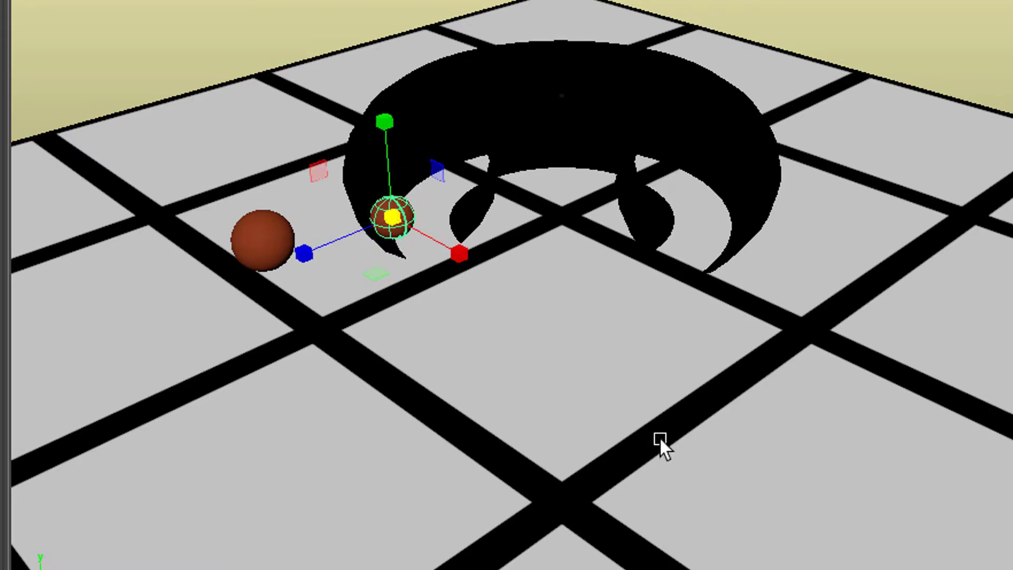
# - Repeat Duplicate with Transform to create a row of eleven progressively smaller spheres rising past the torus
pyautogui.hotkey('shift', 'd')
pyautogui.hotkey('shift', 'd')
pyautogui.hotkey('shift', 'd')
pyautogui.hotkey('shift', 'd')
pyautogui.hotkey('shift', 'd')
pyautogui.hotkey('shift', 'd')
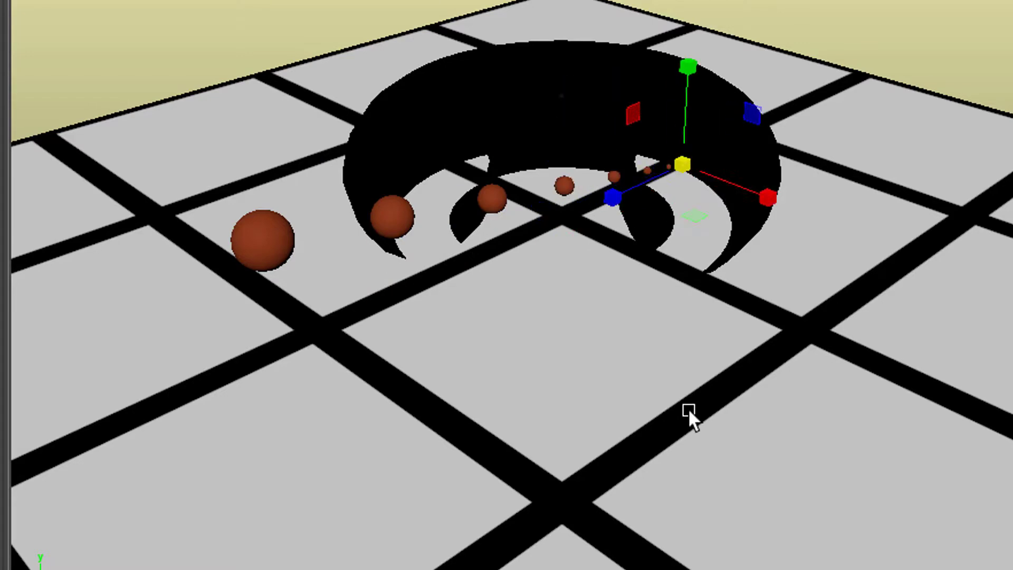
# - Render the scene in the Arnold RenderView to check its lighting, and close the render window
pyautogui.keyDown('alt'); pyautogui.moveTo(723, 381); pyautogui.dragTo(612, 408); pyautogui.keyUp('alt')
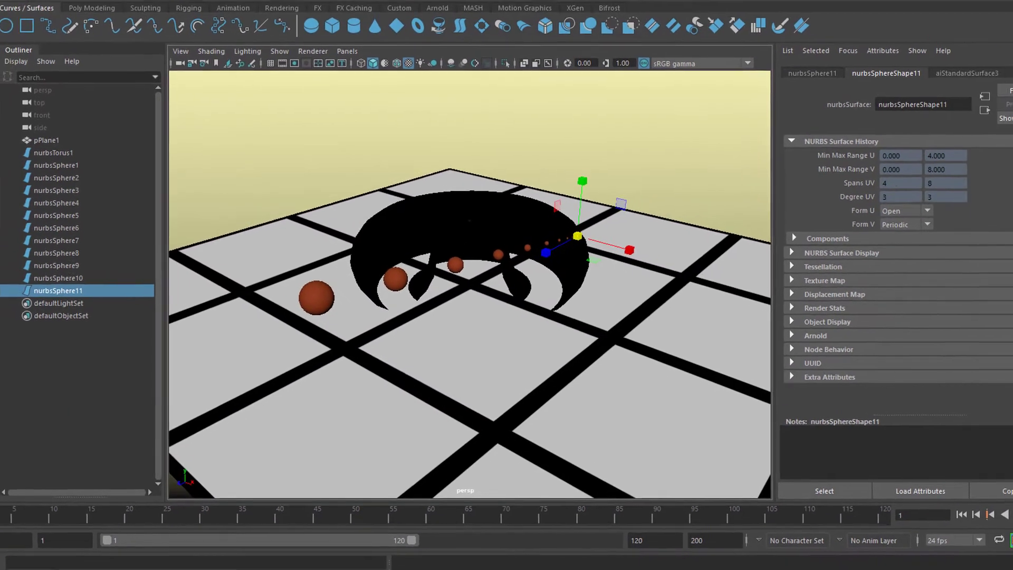
pyautogui.click(569, 6)
pyautogui.click(575, 24)
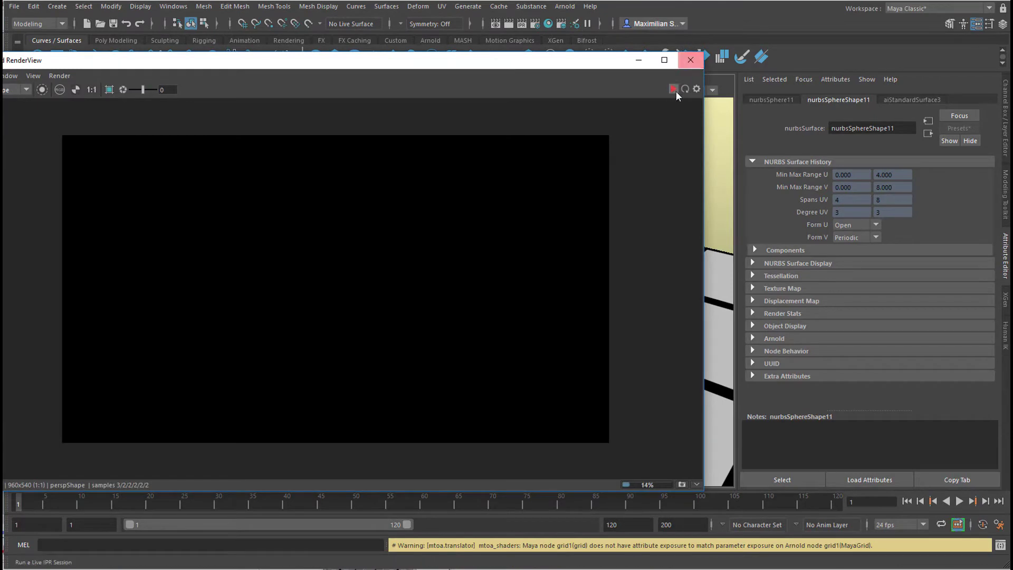
pyautogui.click(689, 60)
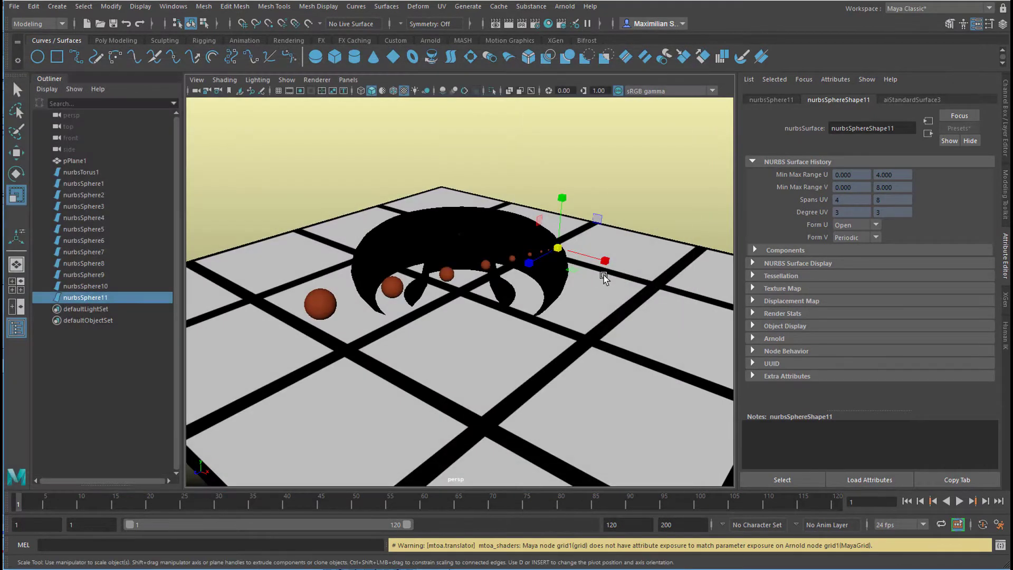
# - Add an Arnold Skydome Light to the scene
pyautogui.click(564, 6)
pyautogui.moveTo(591, 68)
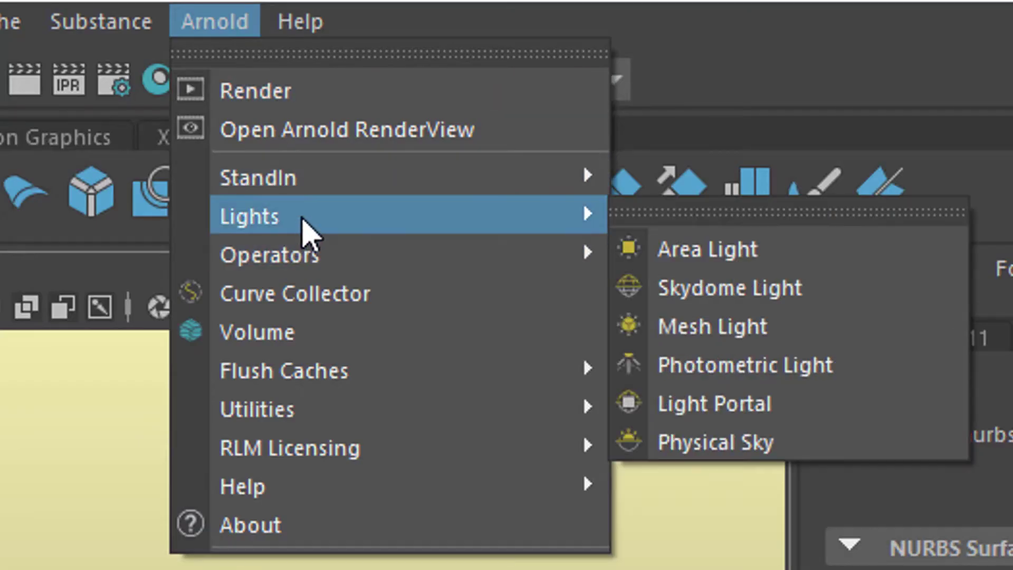
pyautogui.click(739, 289)
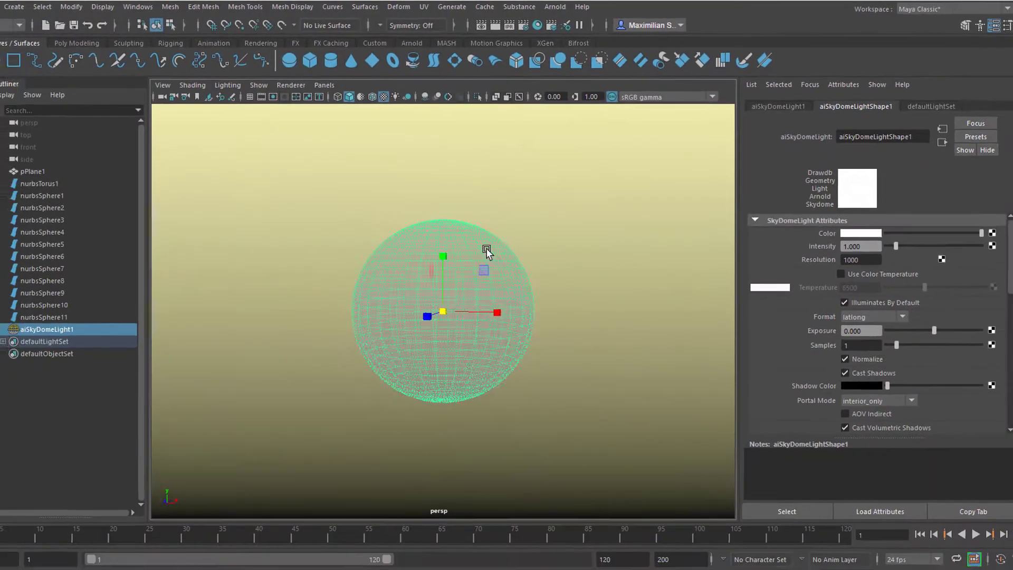
# - Switch the viewport renderer to Arnold and dismiss its small floating render window
pyautogui.keyDown('alt'); pyautogui.moveTo(486, 249); pyautogui.dragTo(412, 273); pyautogui.keyUp('alt')
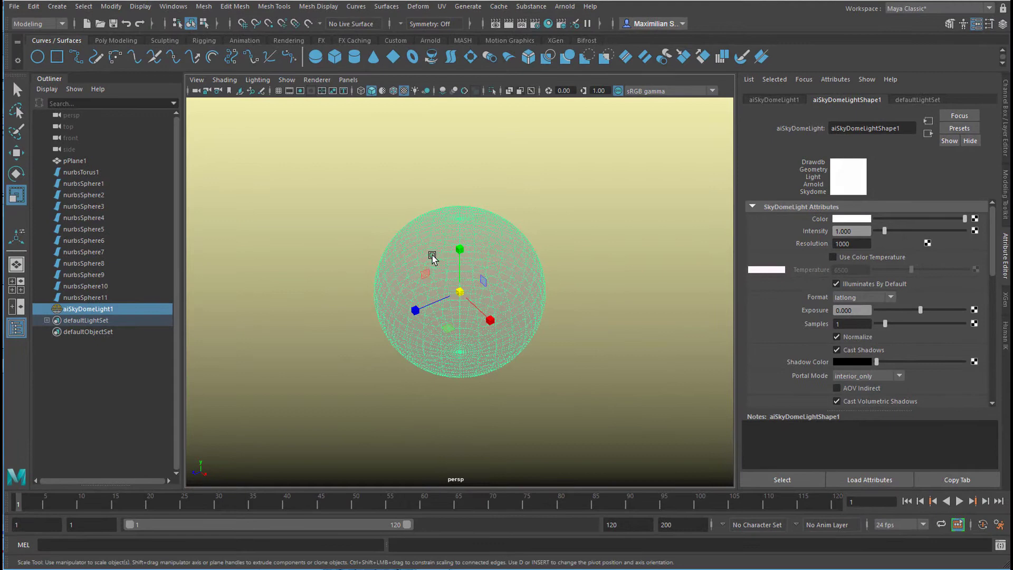
pyautogui.keyDown('alt'); pyautogui.moveTo(412, 273); pyautogui.dragTo(575, 293, button='right'); pyautogui.keyUp('alt')
pyautogui.keyDown('alt'); pyautogui.moveTo(575, 293); pyautogui.dragTo(583, 283); pyautogui.keyUp('alt')
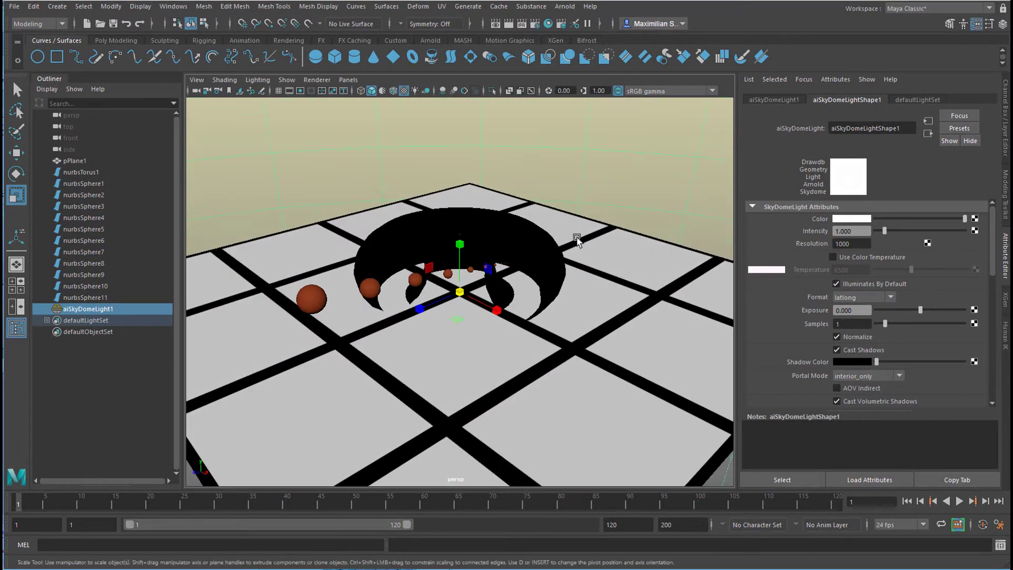
pyautogui.keyDown('alt'); pyautogui.moveTo(577, 238); pyautogui.dragTo(580, 238); pyautogui.keyUp('alt')
pyautogui.scroll(2, 552, 260)
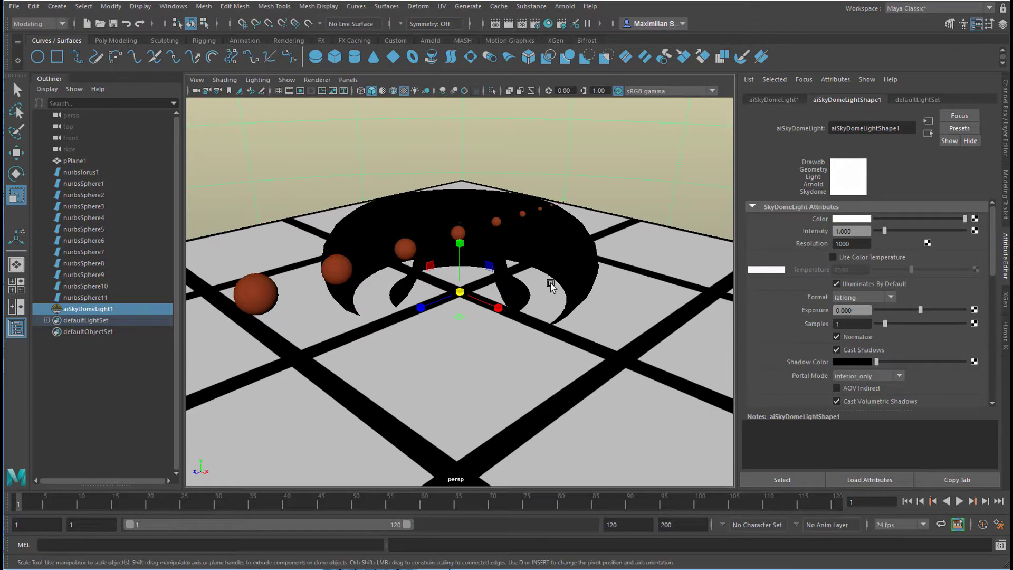
pyautogui.scroll(-3, 530, 332)
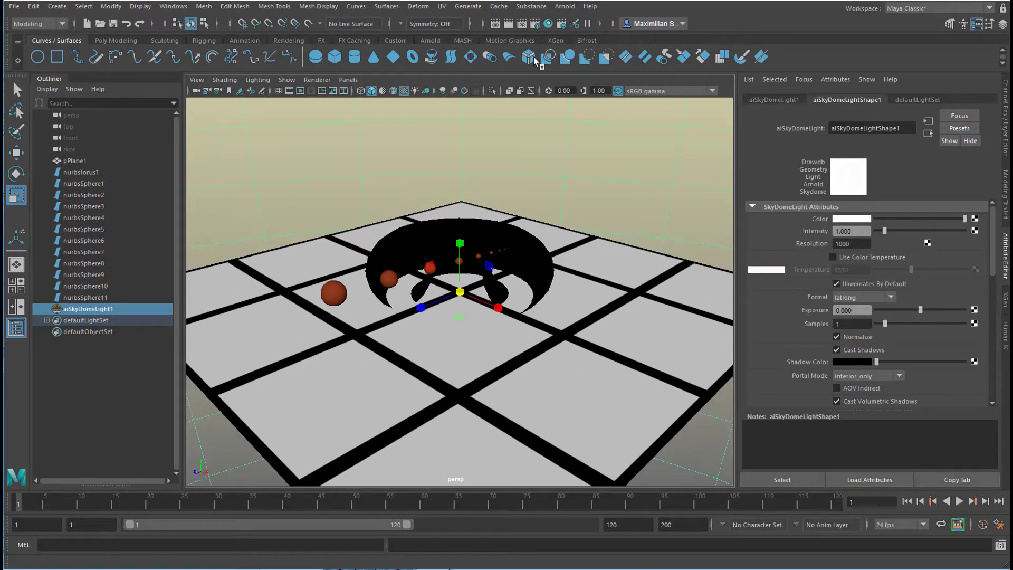
pyautogui.click(312, 83)
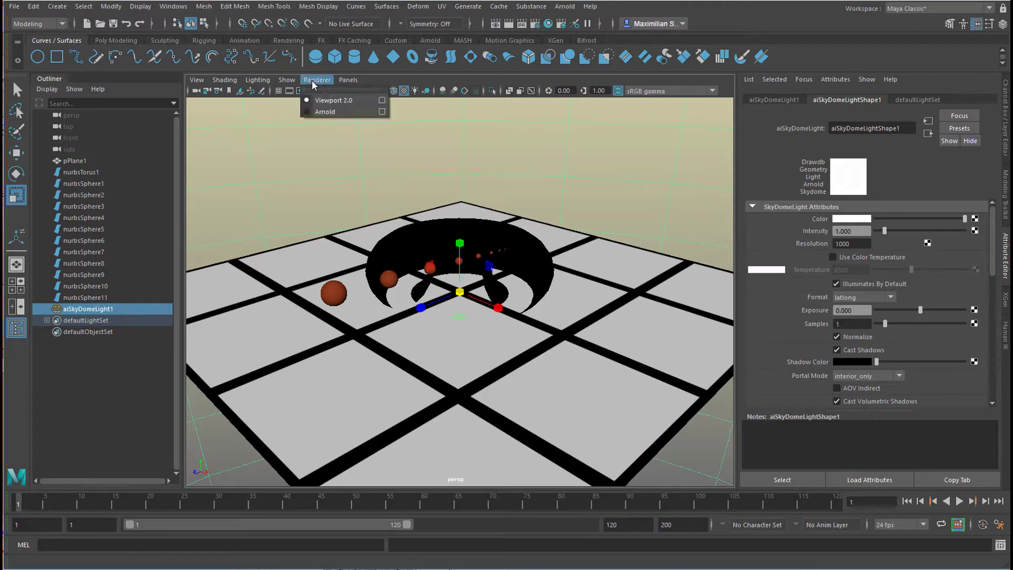
pyautogui.click(333, 112)
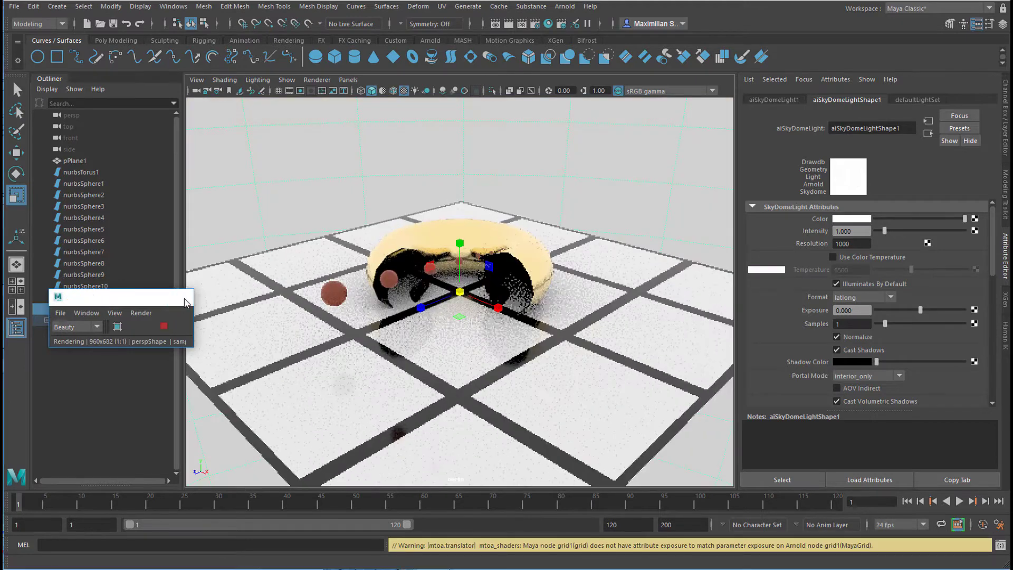
pyautogui.click(181, 297)
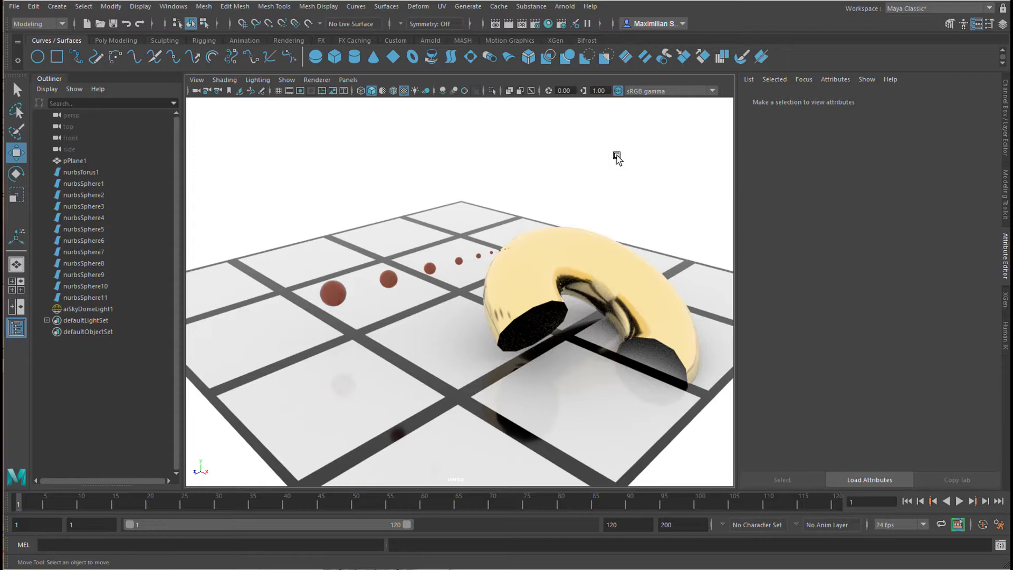
# - Map a File texture to the skydome light's color and load the image R0011312_20190219111917.jpg
pyautogui.click(675, 226)
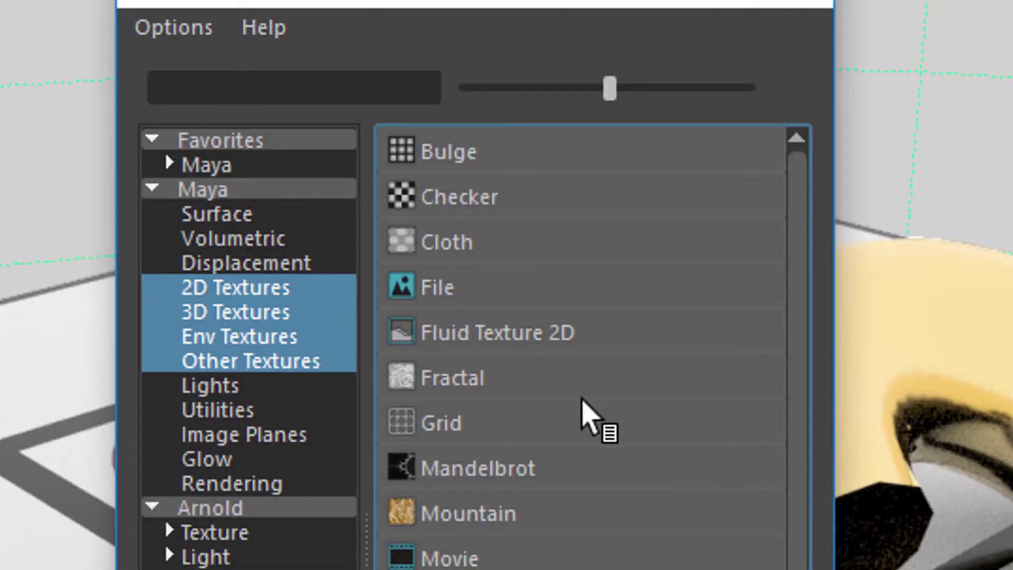
pyautogui.click(452, 299)
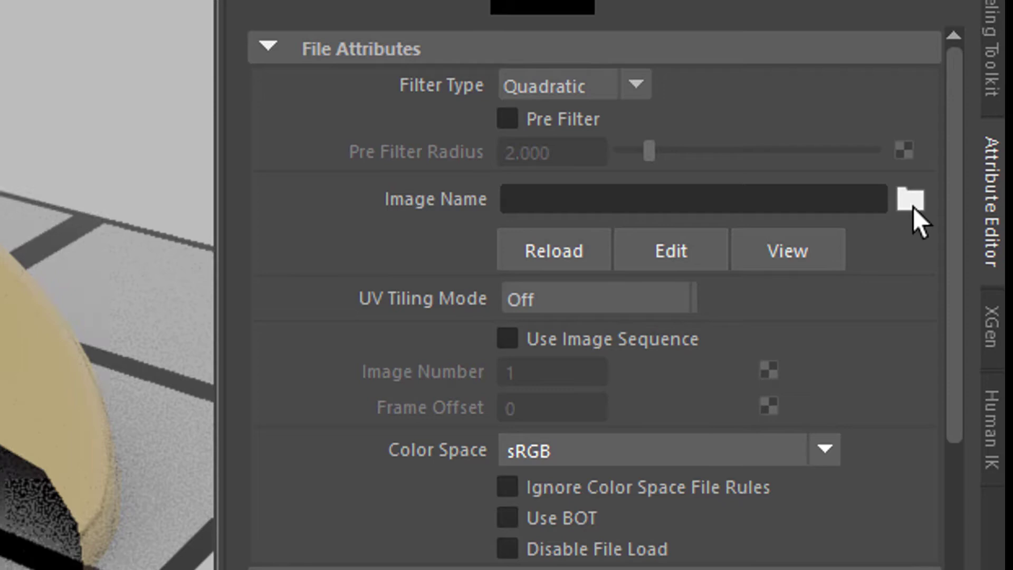
pyautogui.click(912, 203)
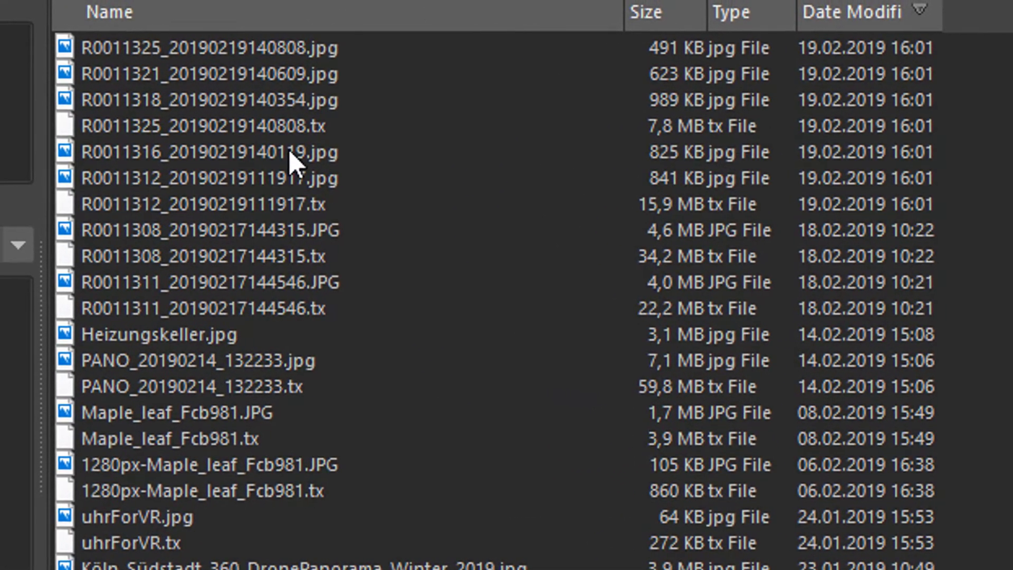
pyautogui.click(280, 178)
pyautogui.click(943, 544)
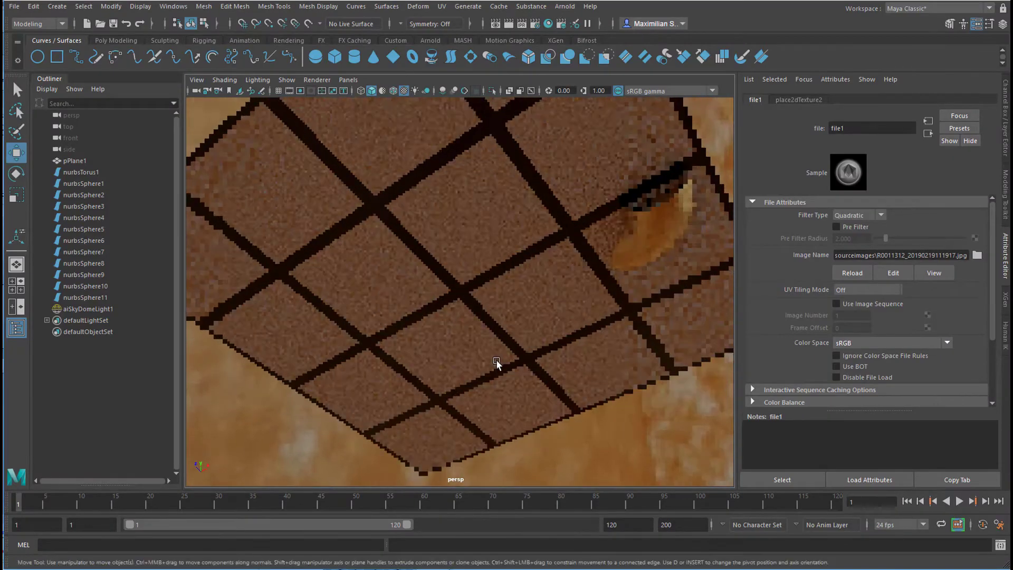
# - Set the skydome light's Camera visibility to 0 and deselect the light
pyautogui.keyDown('alt'); pyautogui.moveTo(495, 361); pyautogui.dragTo(710, 343, button='right'); pyautogui.keyUp('alt')
pyautogui.keyDown('alt'); pyautogui.moveTo(475, 341); pyautogui.dragTo(939, 317, button='right'); pyautogui.keyUp('alt')
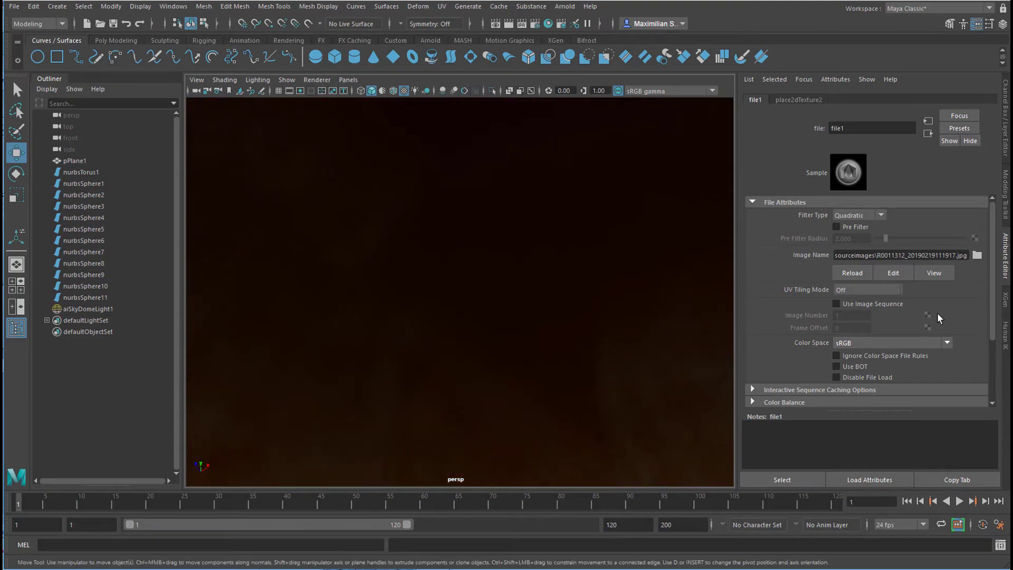
pyautogui.keyDown('alt'); pyautogui.moveTo(433, 333); pyautogui.dragTo(610, 312, button='right'); pyautogui.keyUp('alt')
pyautogui.keyDown('alt'); pyautogui.moveTo(610, 312); pyautogui.dragTo(618, 342); pyautogui.keyUp('alt')
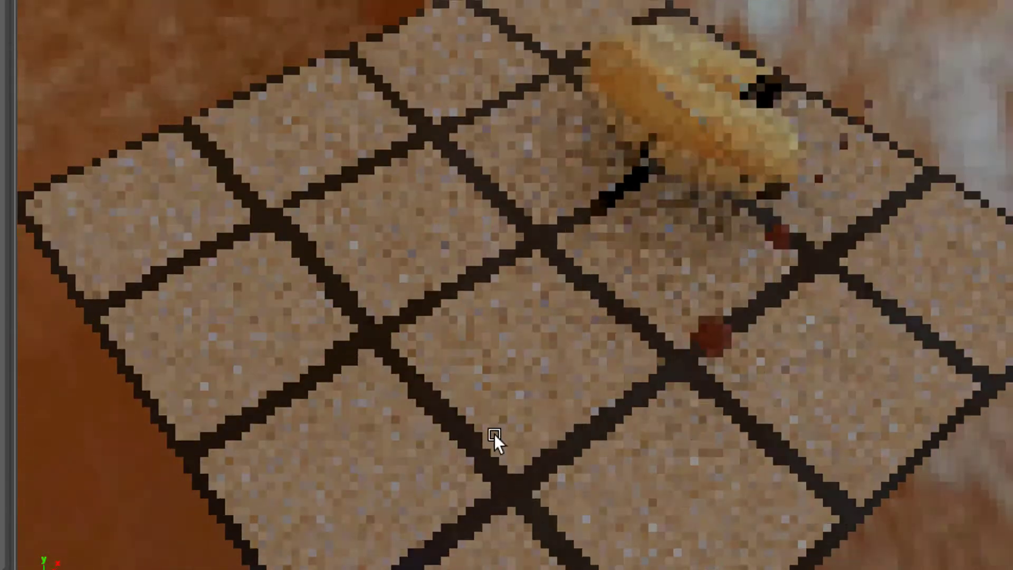
pyautogui.keyDown('alt'); pyautogui.moveTo(493, 433); pyautogui.dragTo(543, 394); pyautogui.keyUp('alt')
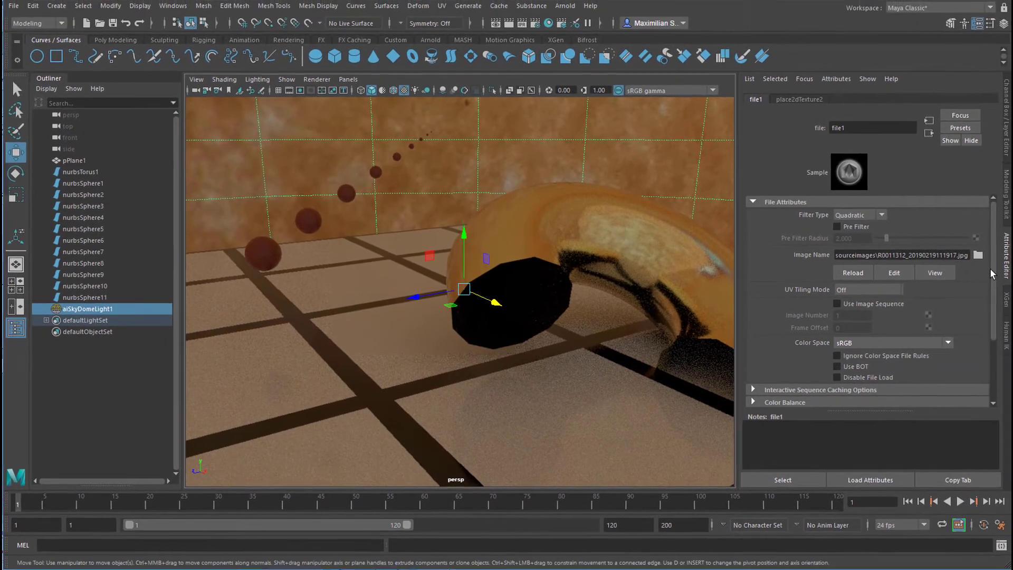
pyautogui.scroll(-3, 994, 301)
pyautogui.scroll(-2, 994, 300)
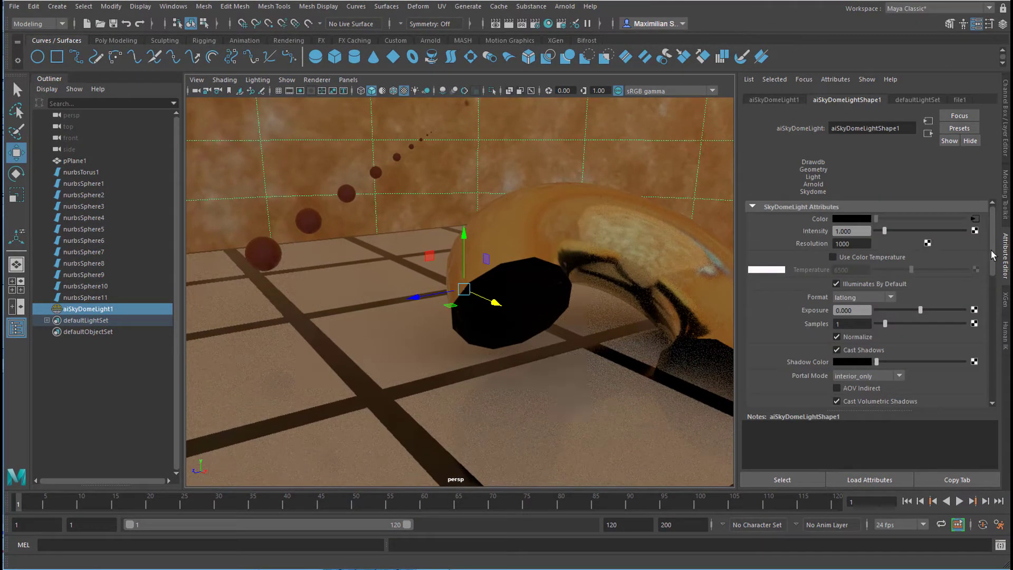
pyautogui.moveTo(994, 255); pyautogui.dragTo(982, 300)
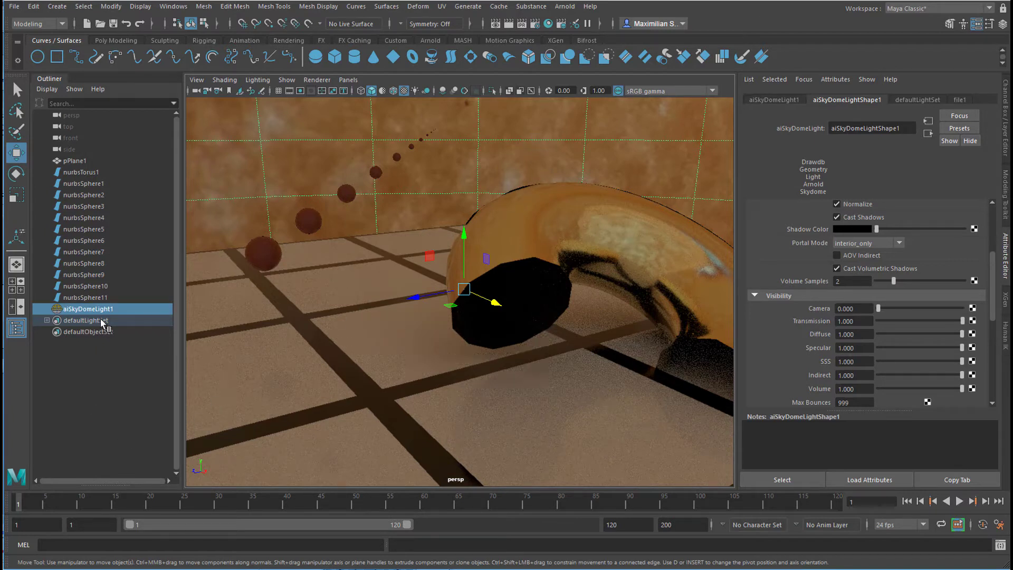
pyautogui.click(97, 422)
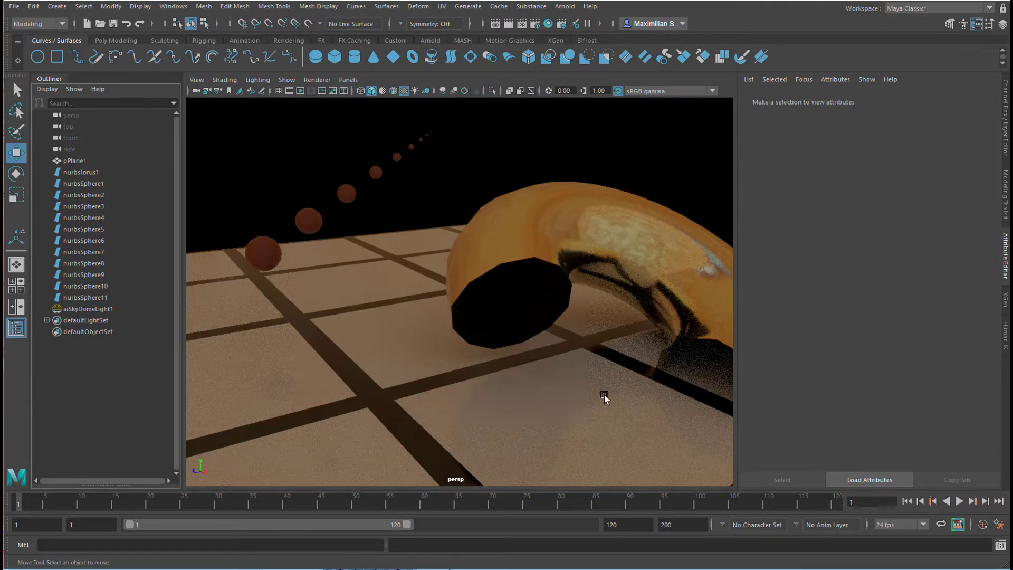
# - Replace the spheres' material settings with the Chrome preset and clear the selection
pyautogui.keyDown('alt'); pyautogui.moveTo(615, 374); pyautogui.dragTo(593, 254); pyautogui.keyUp('alt')
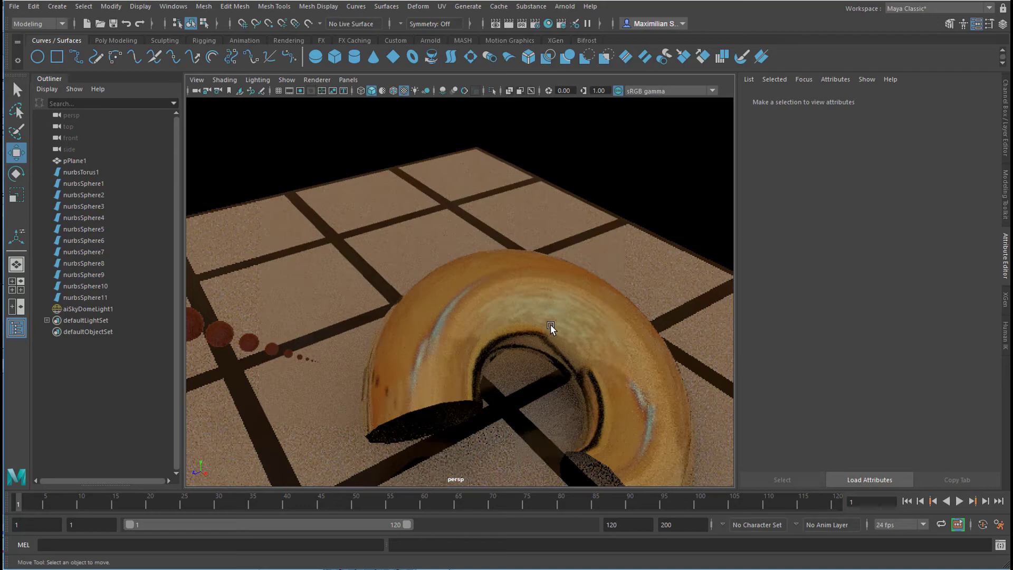
pyautogui.keyDown('alt'); pyautogui.moveTo(569, 332); pyautogui.dragTo(549, 346); pyautogui.keyUp('alt')
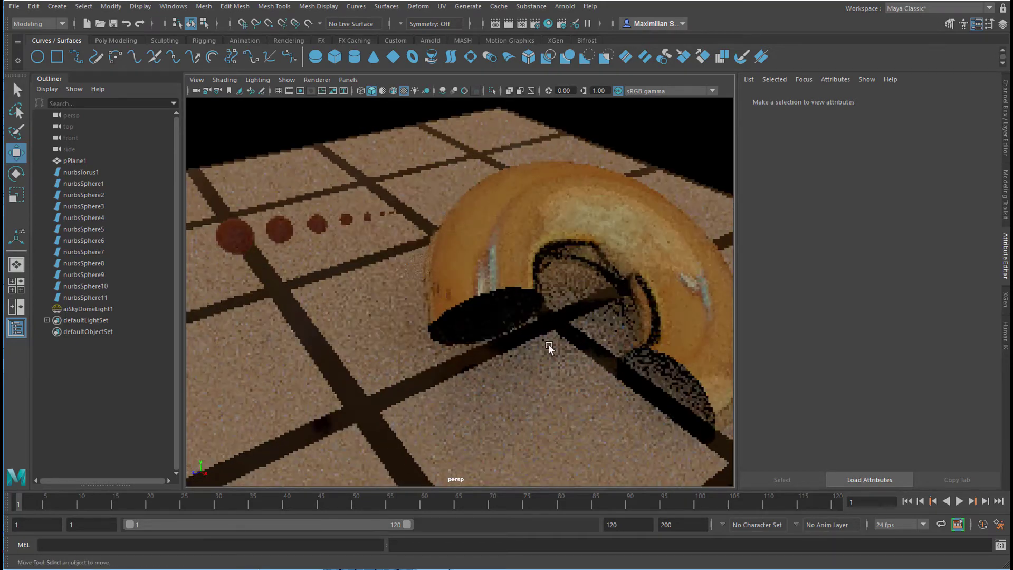
pyautogui.click(236, 238)
pyautogui.rightClick(236, 238)
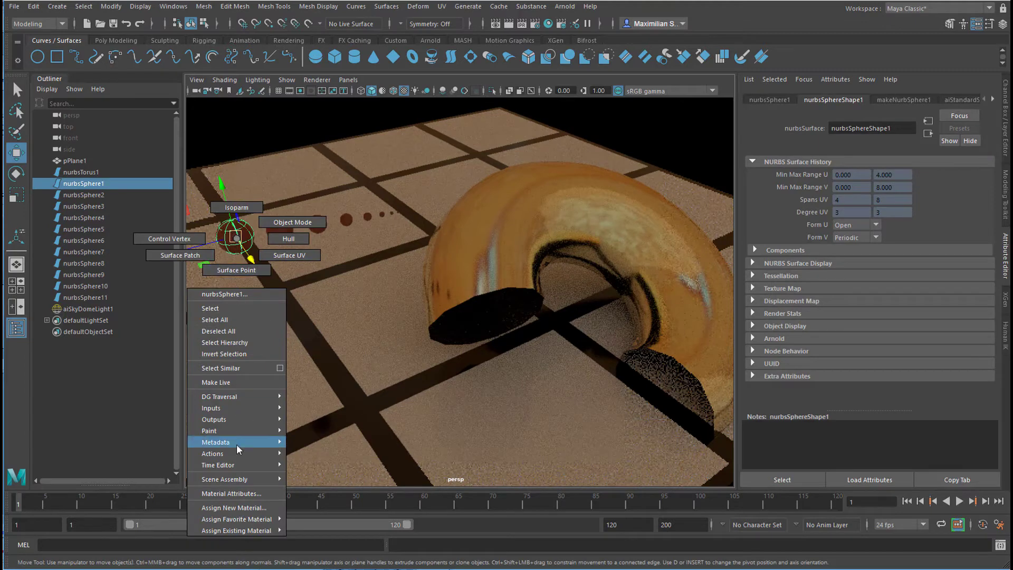
pyautogui.moveTo(237, 445); pyautogui.dragTo(235, 493, button='right')
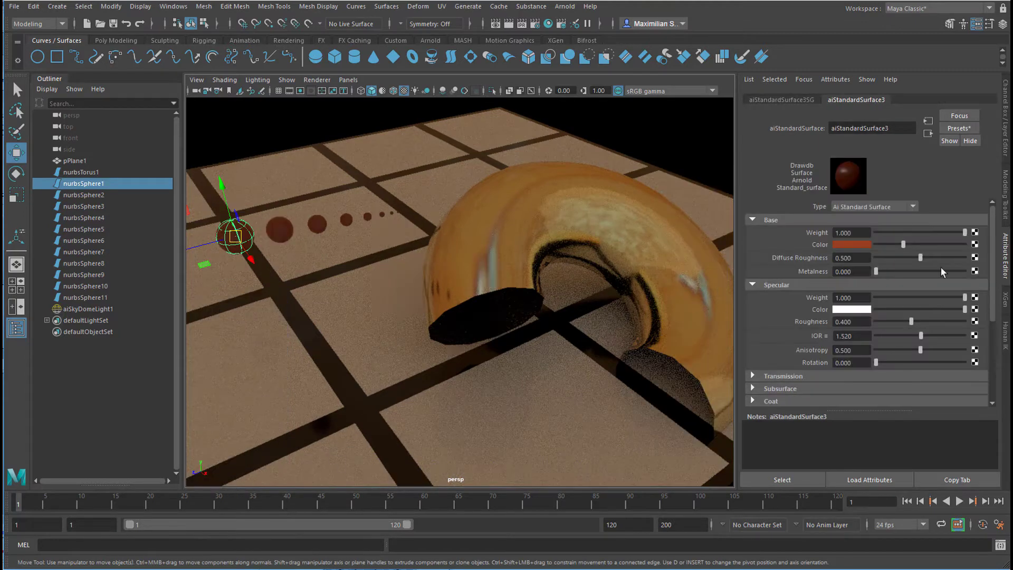
pyautogui.click(959, 128)
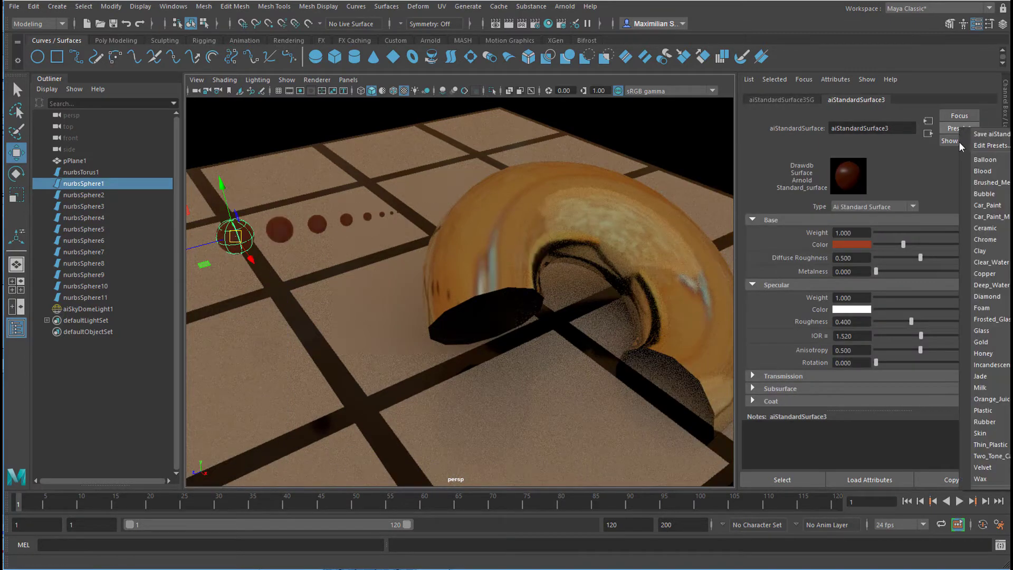
pyautogui.moveTo(984, 239)
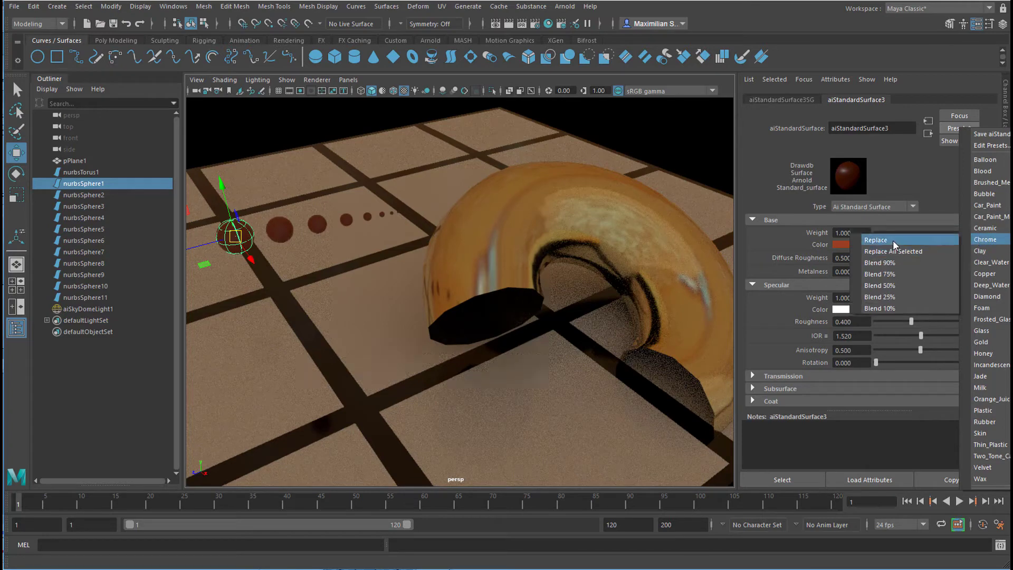
pyautogui.click(893, 241)
pyautogui.click(131, 421)
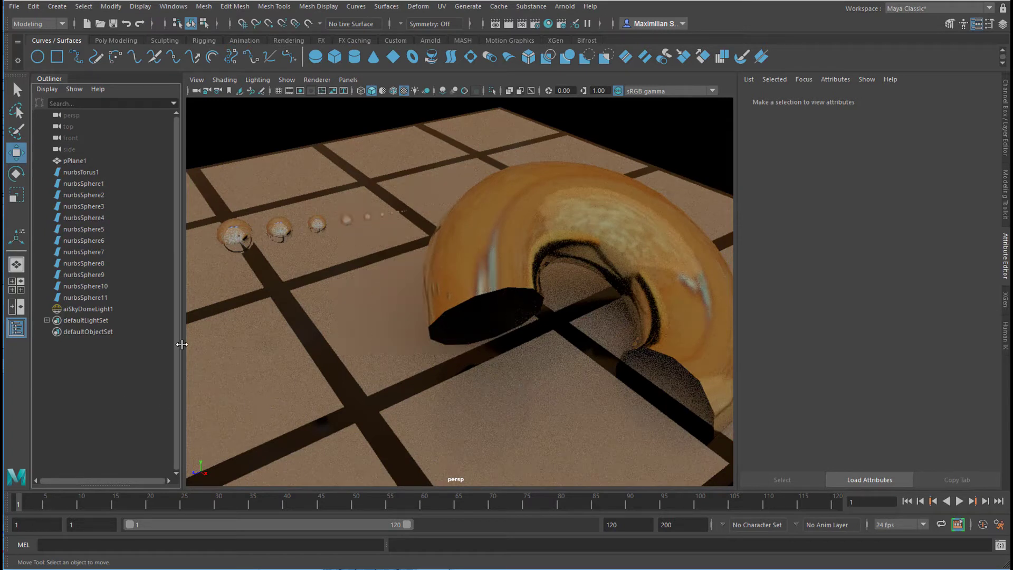
# - Replace the skydome light's color texture image with R0011325_20190219140808.jpg and deselect the light
pyautogui.click(92, 311)
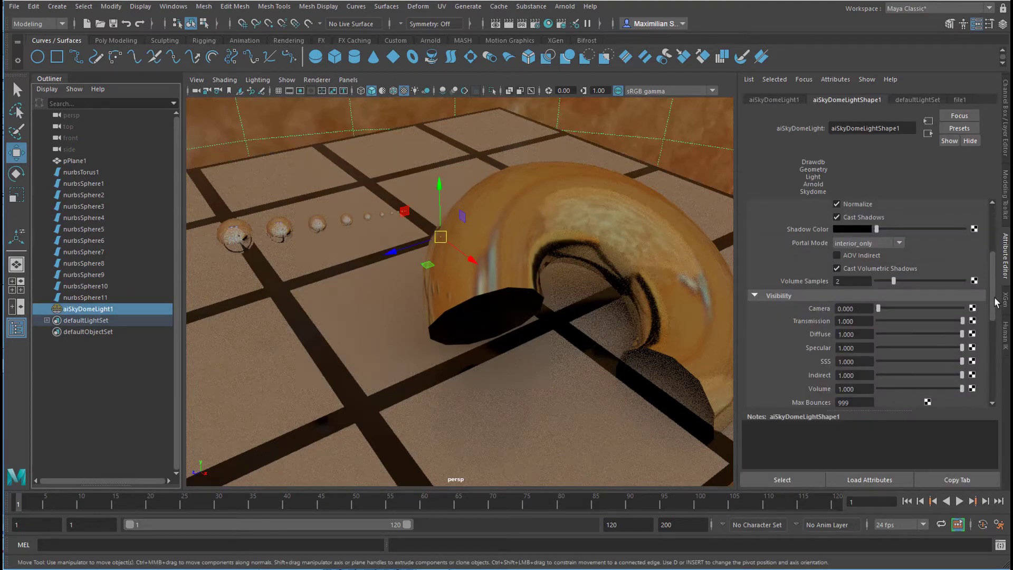
pyautogui.moveTo(991, 273); pyautogui.dragTo(1002, 213)
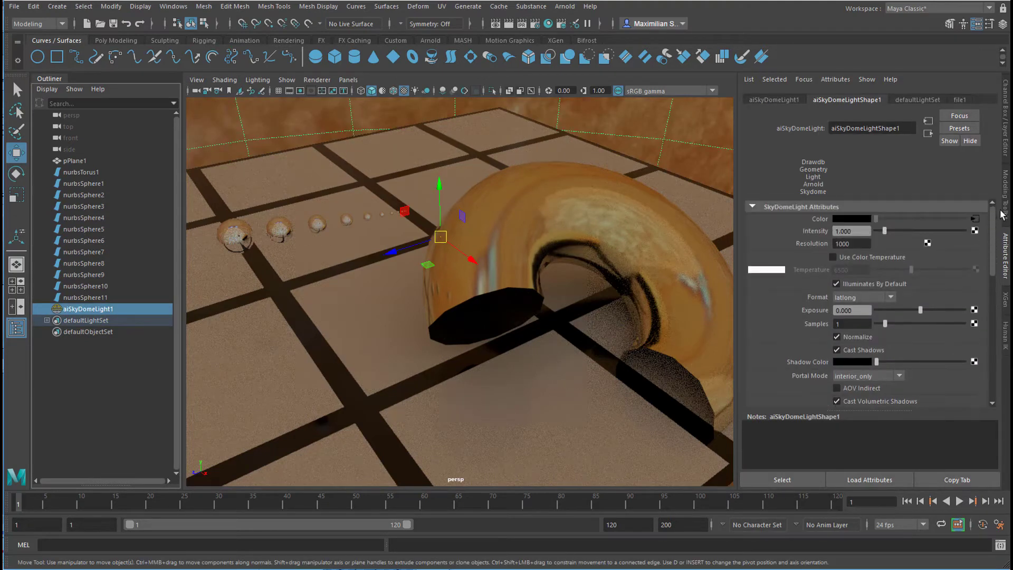
pyautogui.click(974, 219)
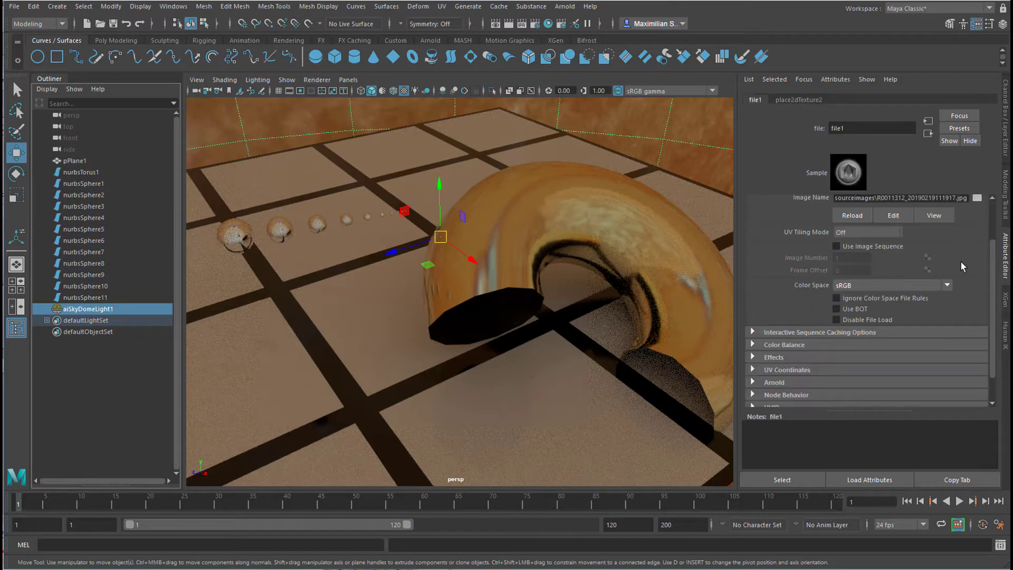
pyautogui.click(977, 197)
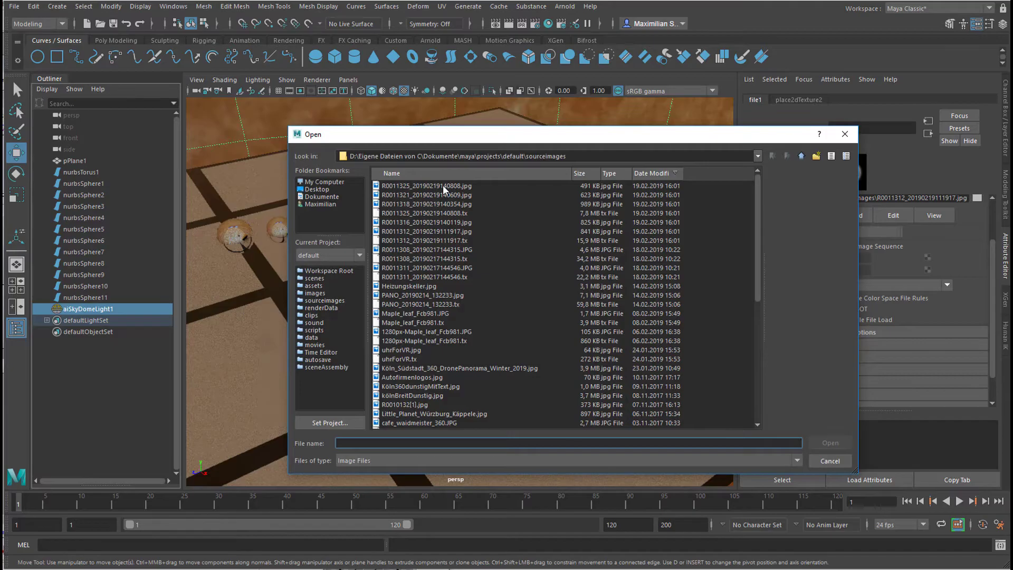
pyautogui.click(443, 185)
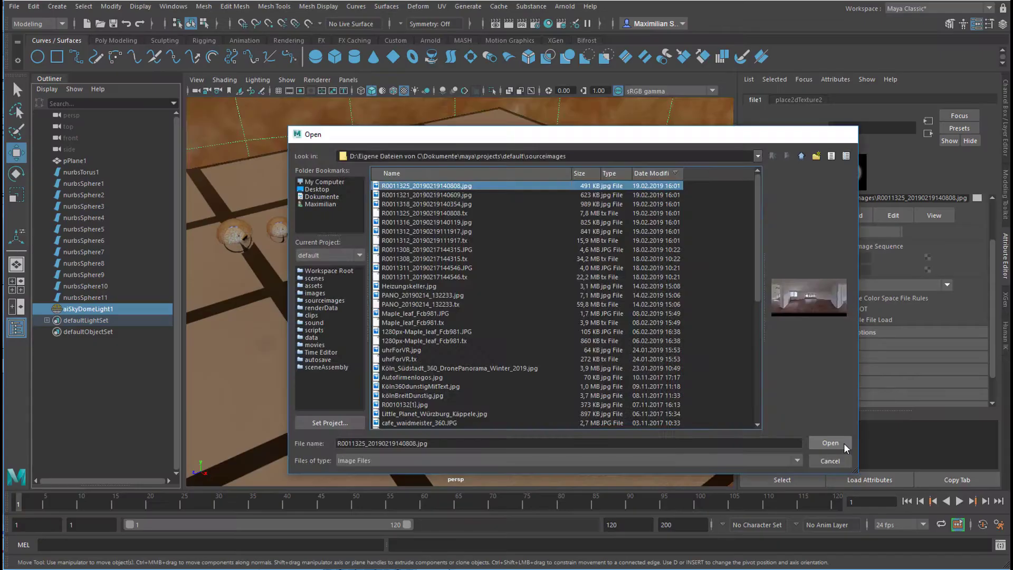
pyautogui.click(836, 445)
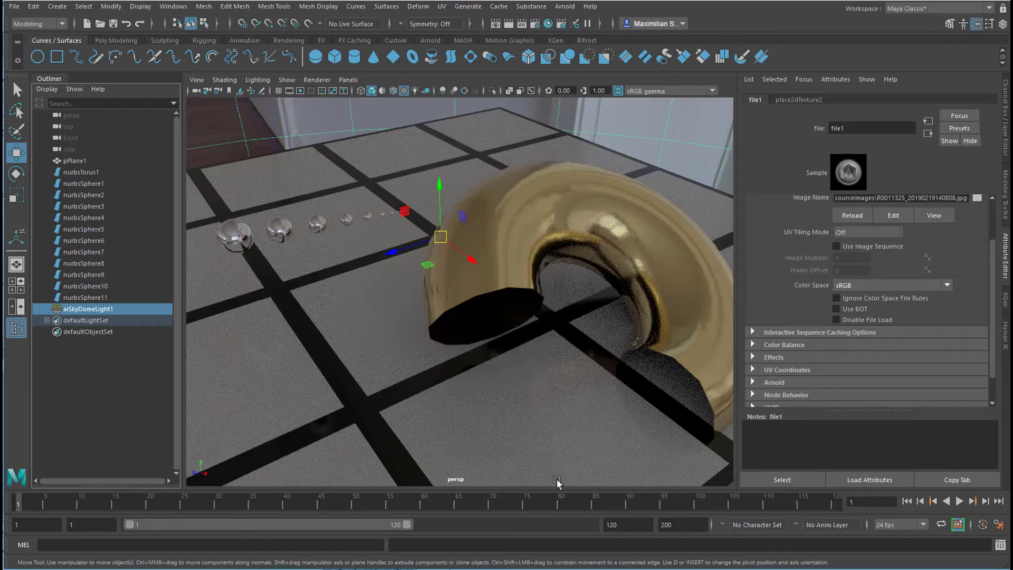
pyautogui.click(168, 393)
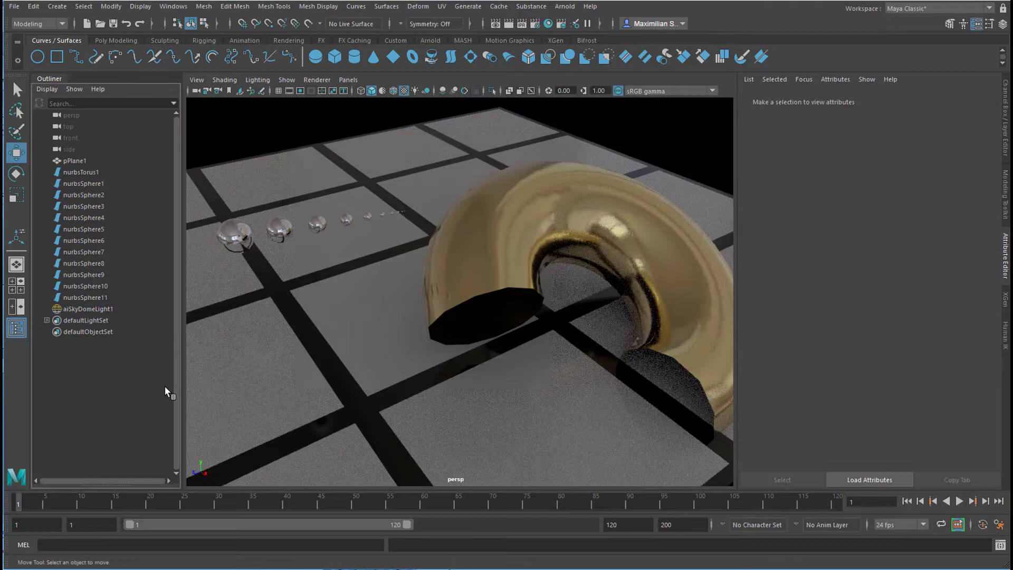
pyautogui.keyDown('alt'); pyautogui.moveTo(533, 423); pyautogui.dragTo(570, 384); pyautogui.keyUp('alt')
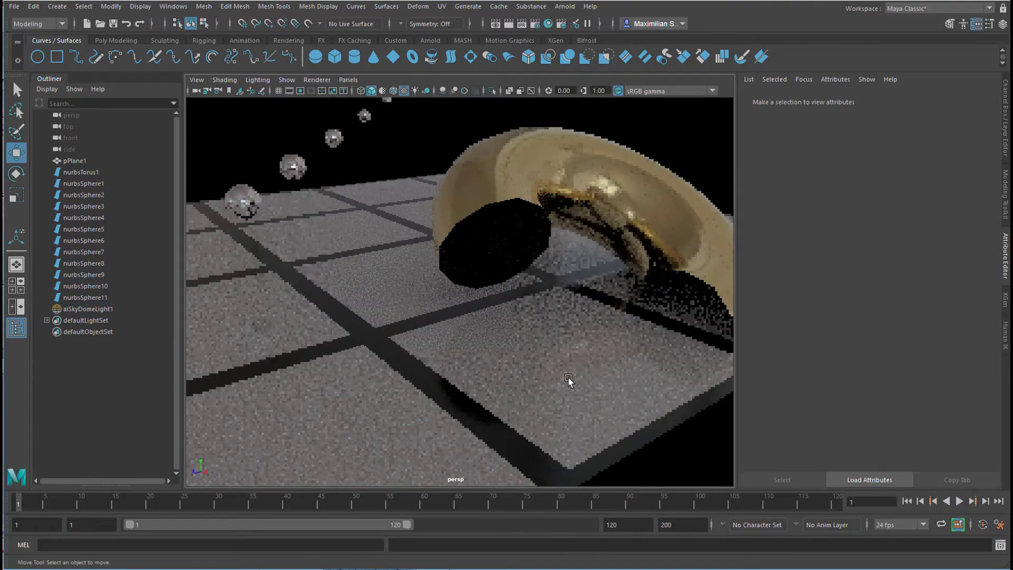
pyautogui.keyDown('alt'); pyautogui.moveTo(582, 363); pyautogui.dragTo(575, 406, button='middle'); pyautogui.keyUp('alt')
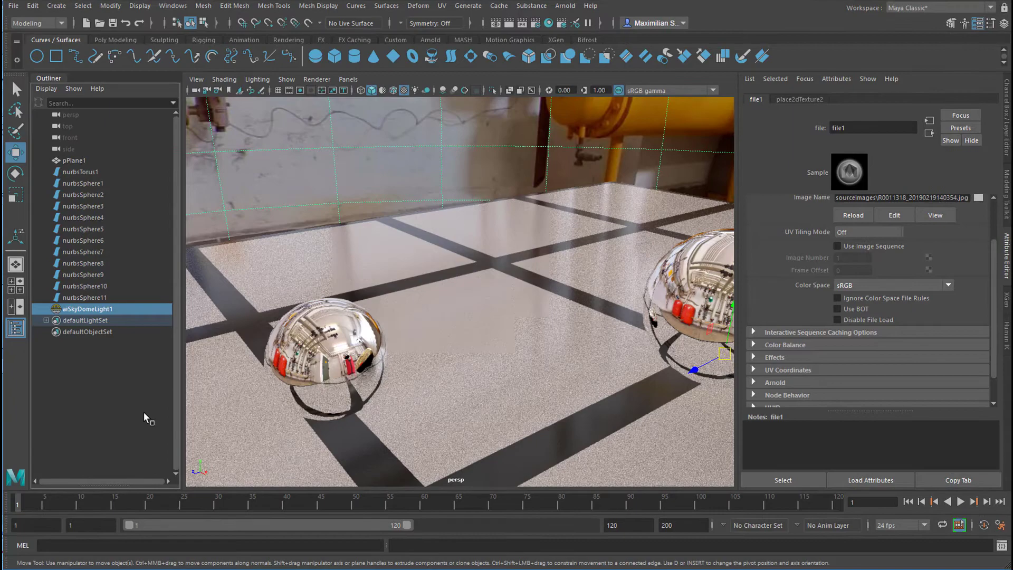
# - Load Köln_Südstadt_360_DronePanorama_Winter_2019.jpg as the skydome light's color texture image and deselect the light
pyautogui.click(128, 408)
pyautogui.keyDown('alt'); pyautogui.moveTo(433, 408); pyautogui.dragTo(454, 395); pyautogui.keyUp('alt')
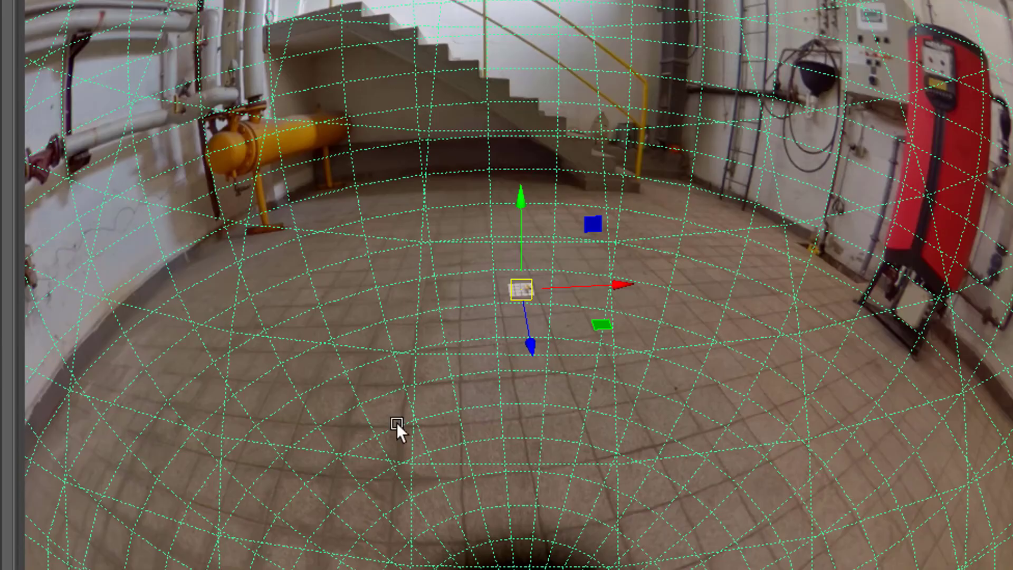
pyautogui.keyDown('alt'); pyautogui.moveTo(401, 429); pyautogui.dragTo(881, 442); pyautogui.keyUp('alt')
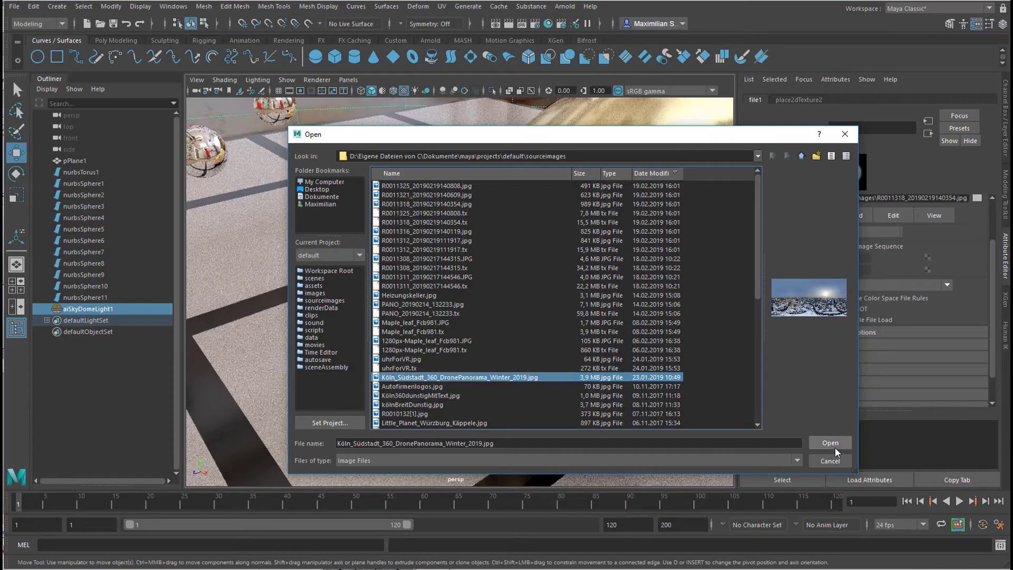
pyautogui.click(830, 443)
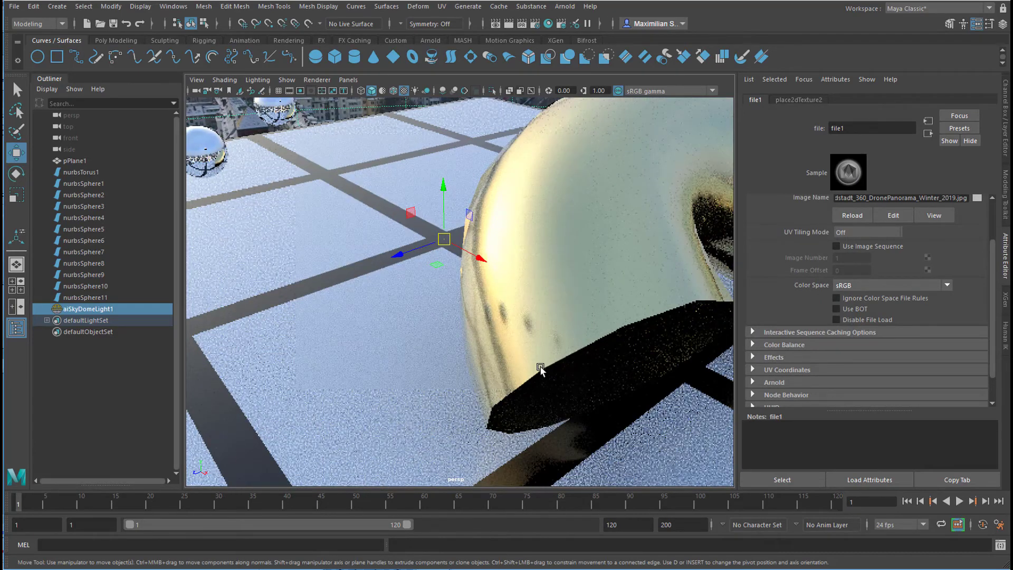
pyautogui.keyDown('alt'); pyautogui.moveTo(538, 365); pyautogui.dragTo(559, 348); pyautogui.keyUp('alt')
pyautogui.keyDown('alt'); pyautogui.moveTo(398, 311); pyautogui.dragTo(506, 342, button='middle'); pyautogui.keyUp('alt')
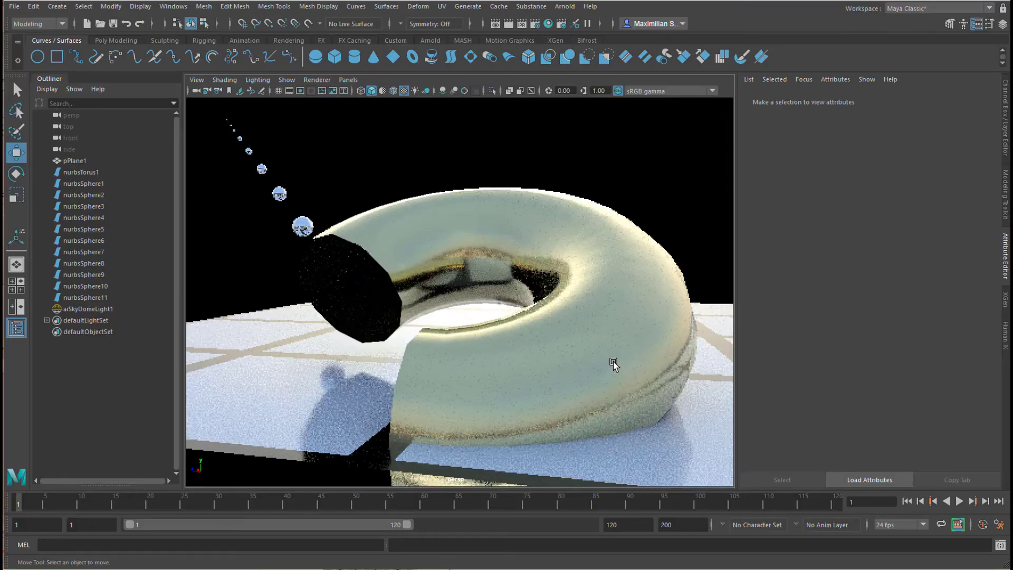
# - Rotate the skydome light by about -77 degrees around its Z axis to reposition the panorama around the torus and spheres
pyautogui.click(87, 309)
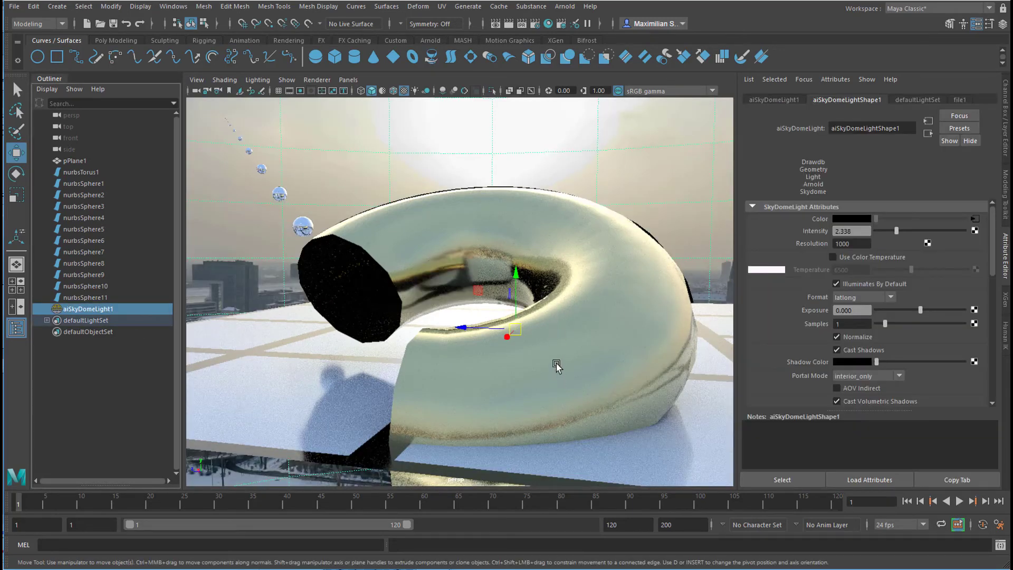
pyautogui.press('e')
pyautogui.moveTo(507, 306); pyautogui.dragTo(534, 232)
pyautogui.moveTo(546, 438); pyautogui.dragTo(587, 228)
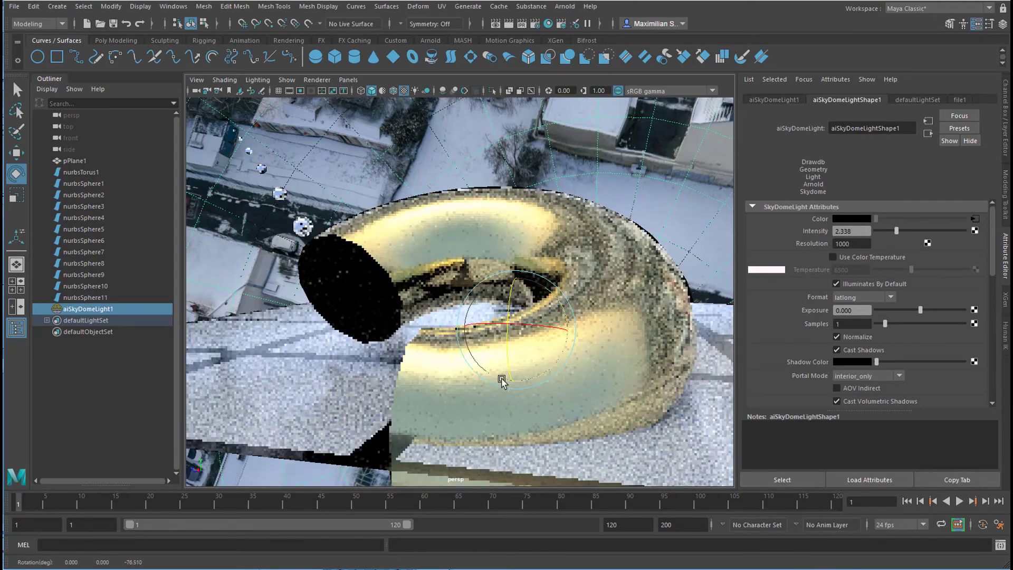
pyautogui.keyDown('alt'); pyautogui.moveTo(471, 391); pyautogui.dragTo(423, 325); pyautogui.keyUp('alt')
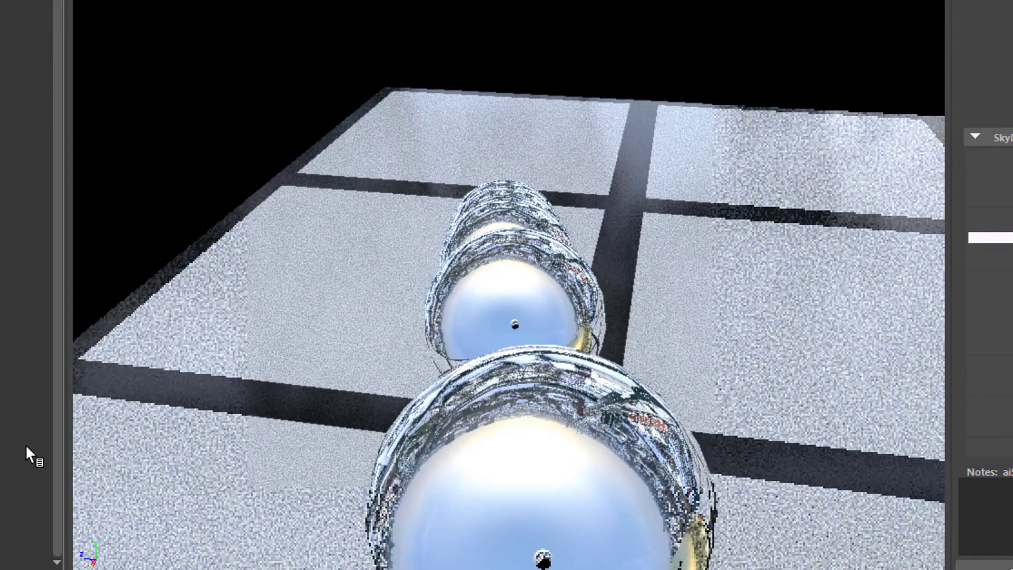